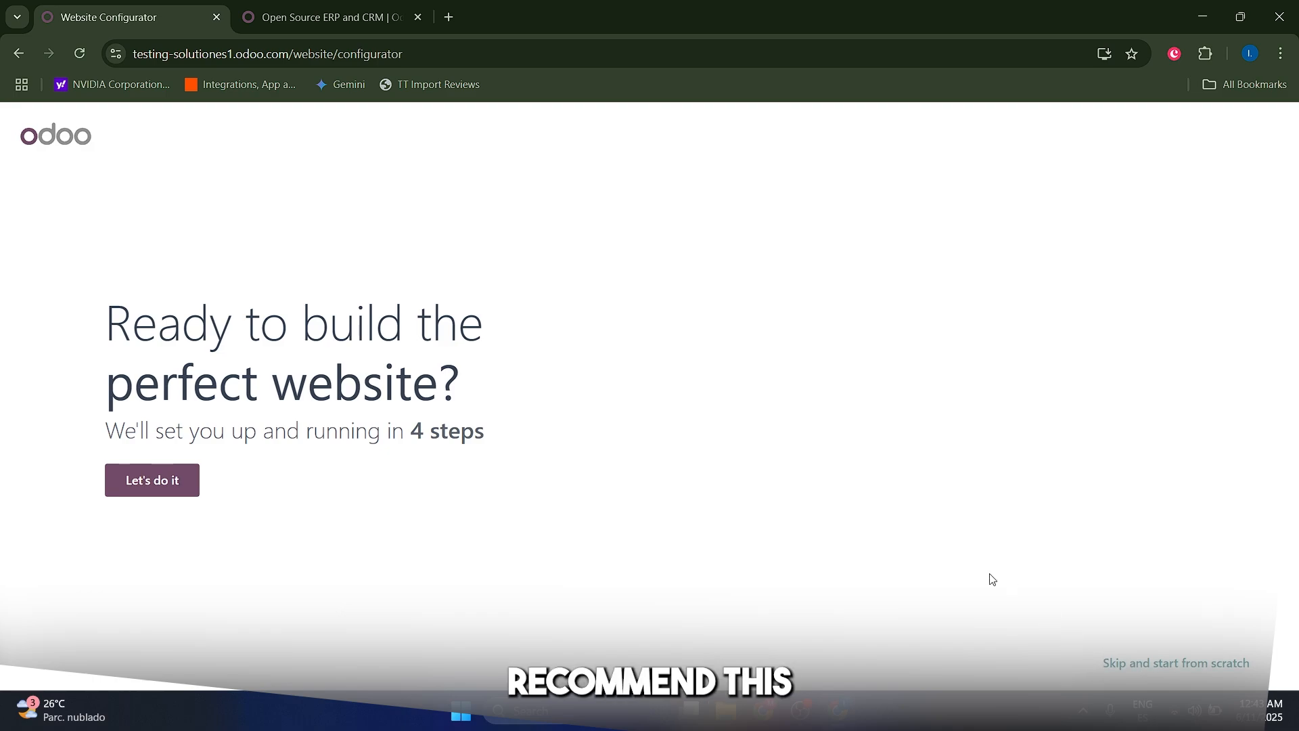
- Configure a business website for a day spa with the objective to schedule appointments, and choose the bright green and dark green palette
click(132, 480)
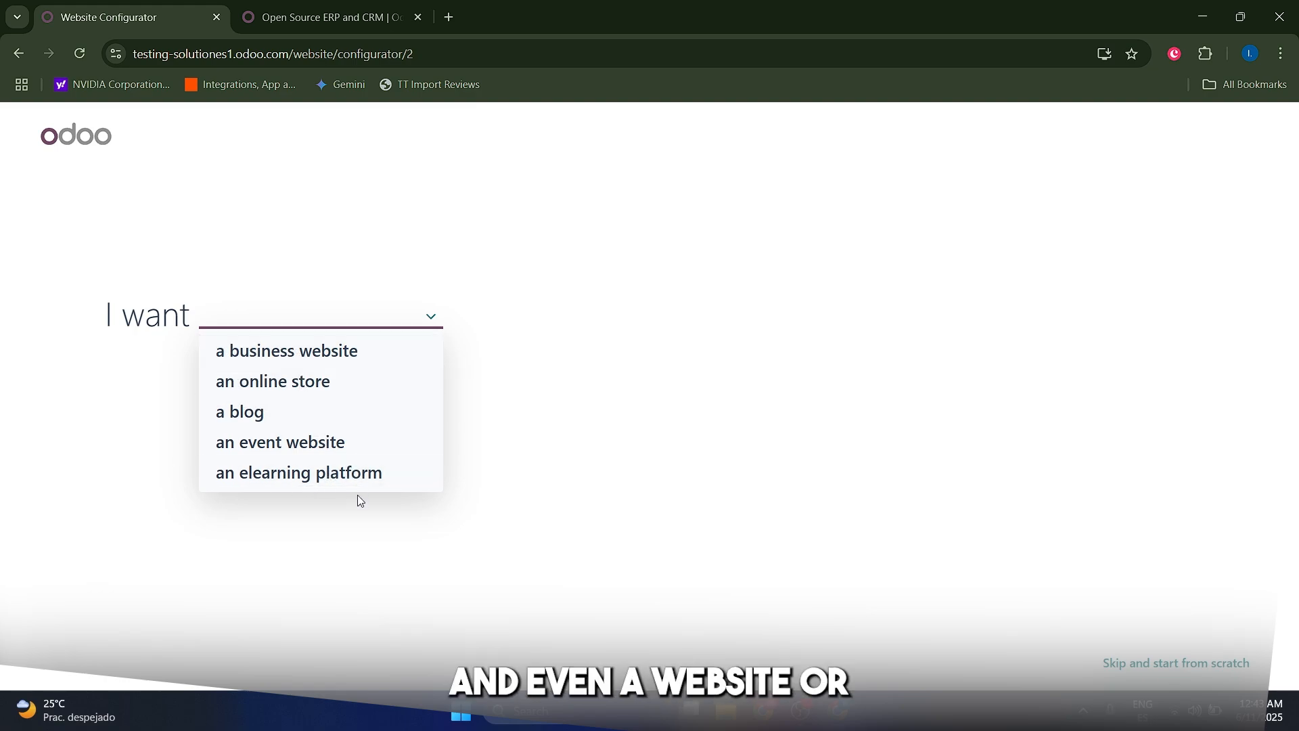
click(291, 350)
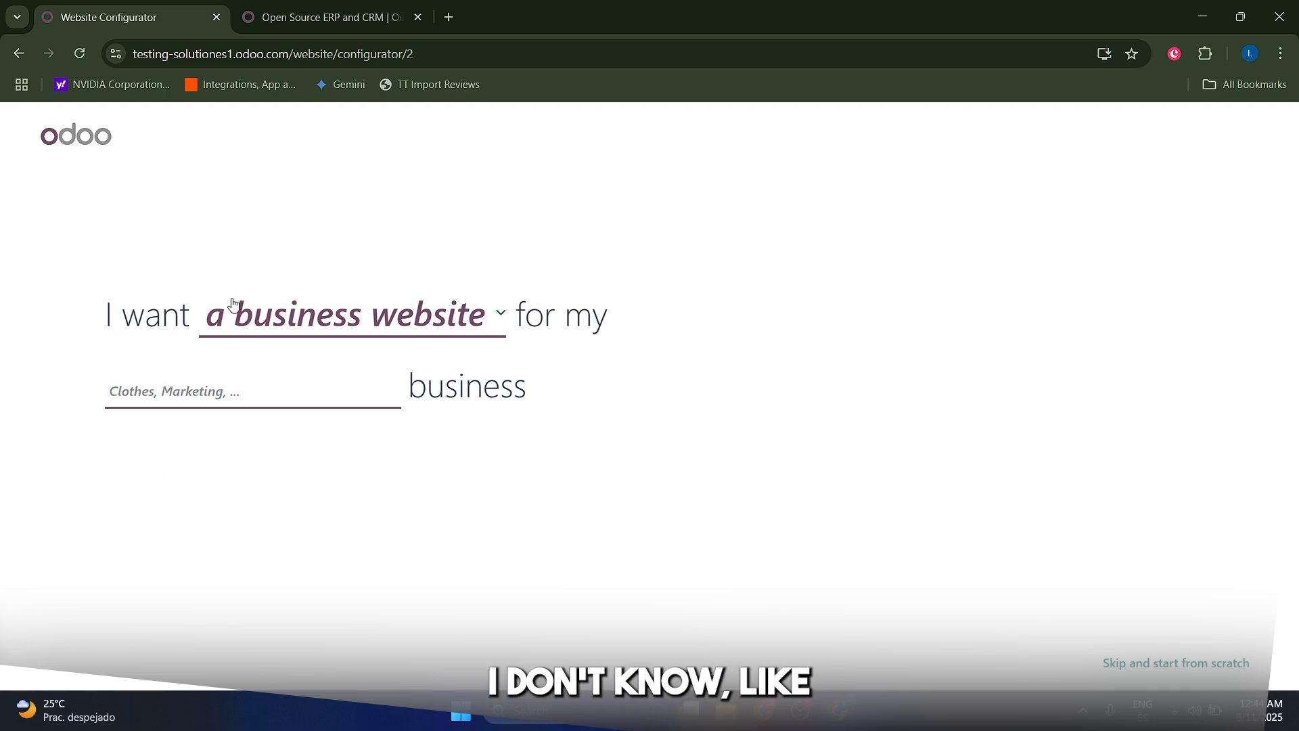
text(SP)
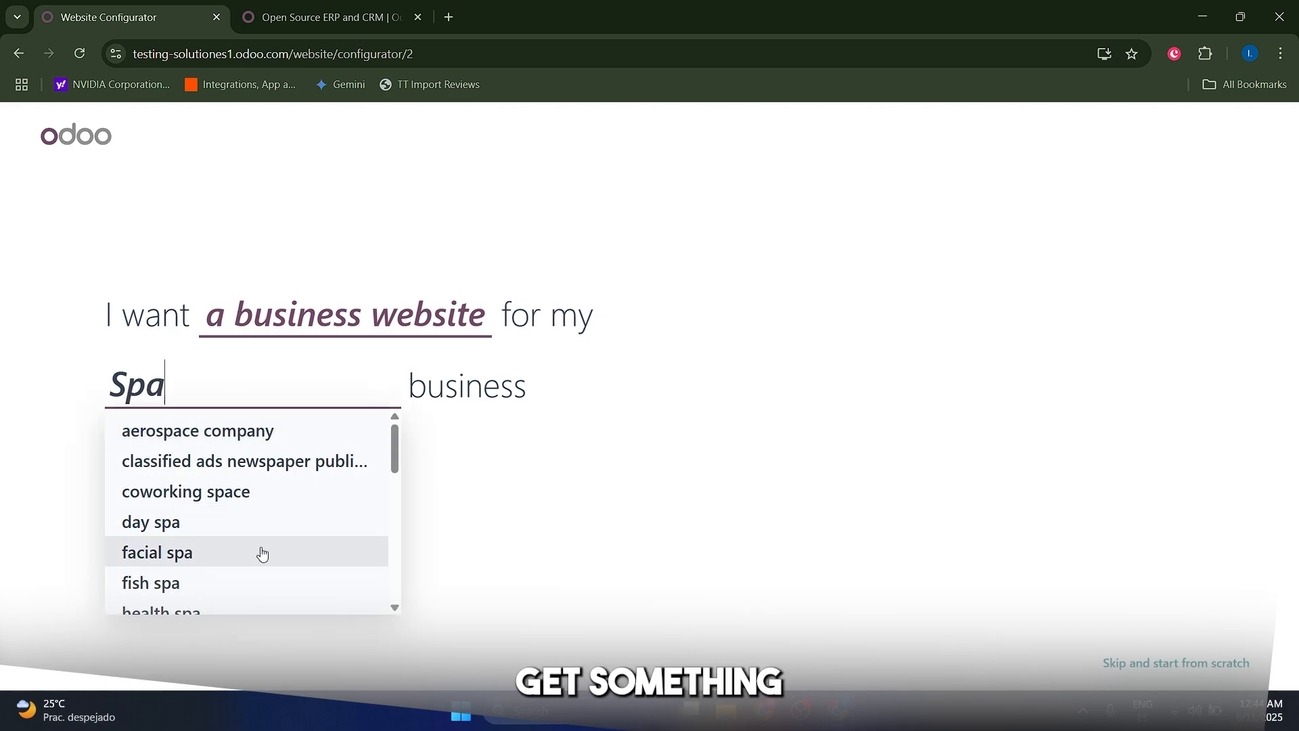
click(244, 530)
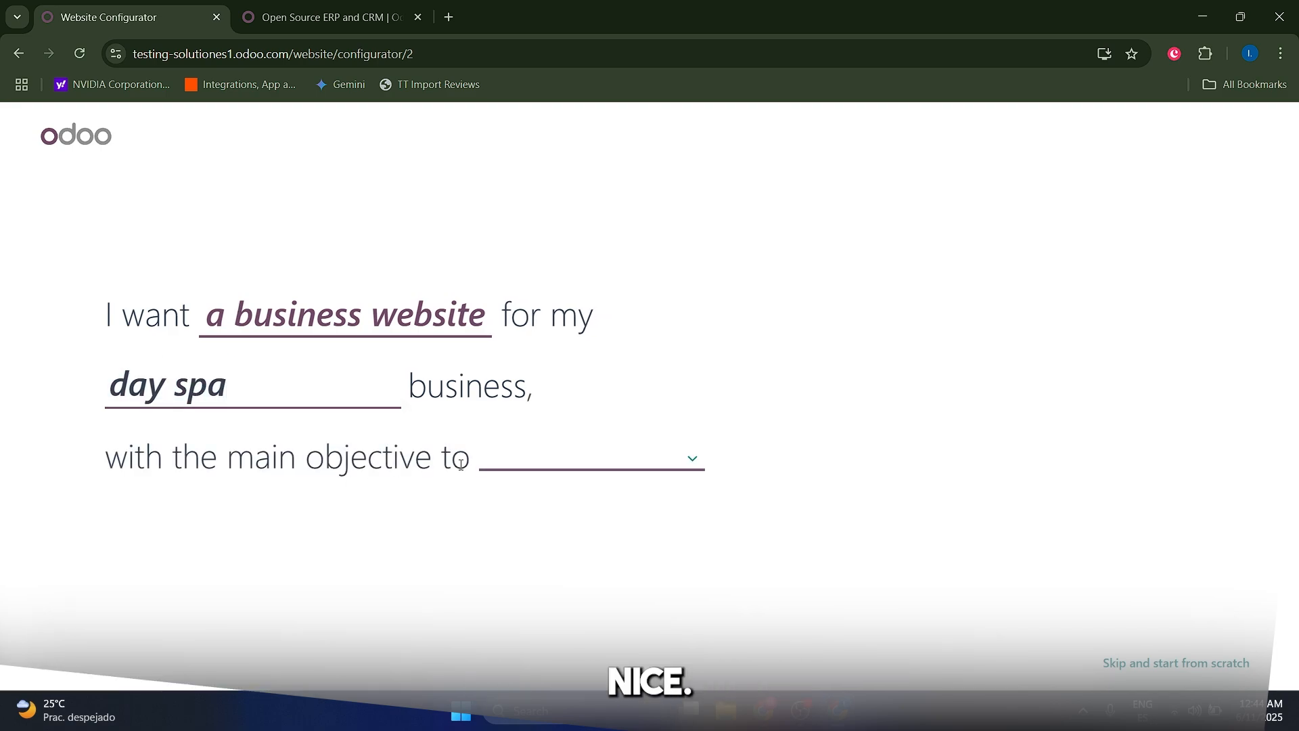
click(501, 465)
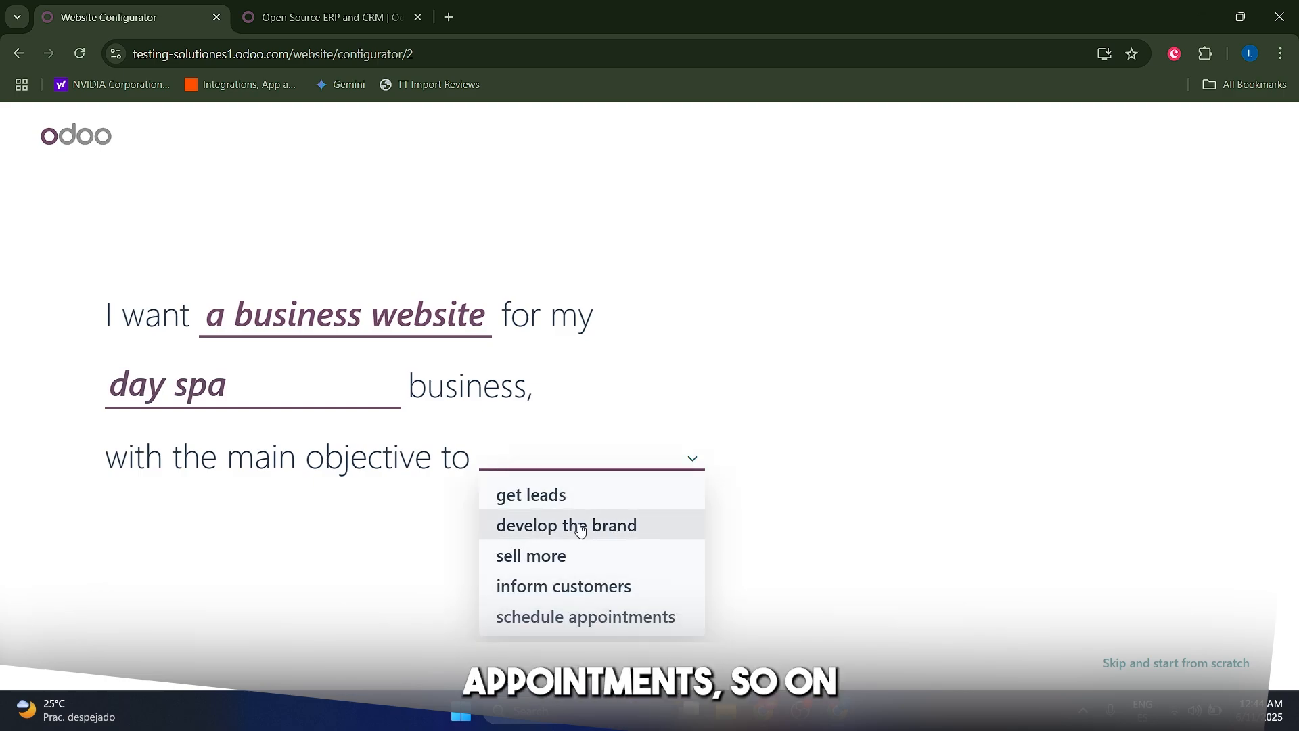
click(584, 617)
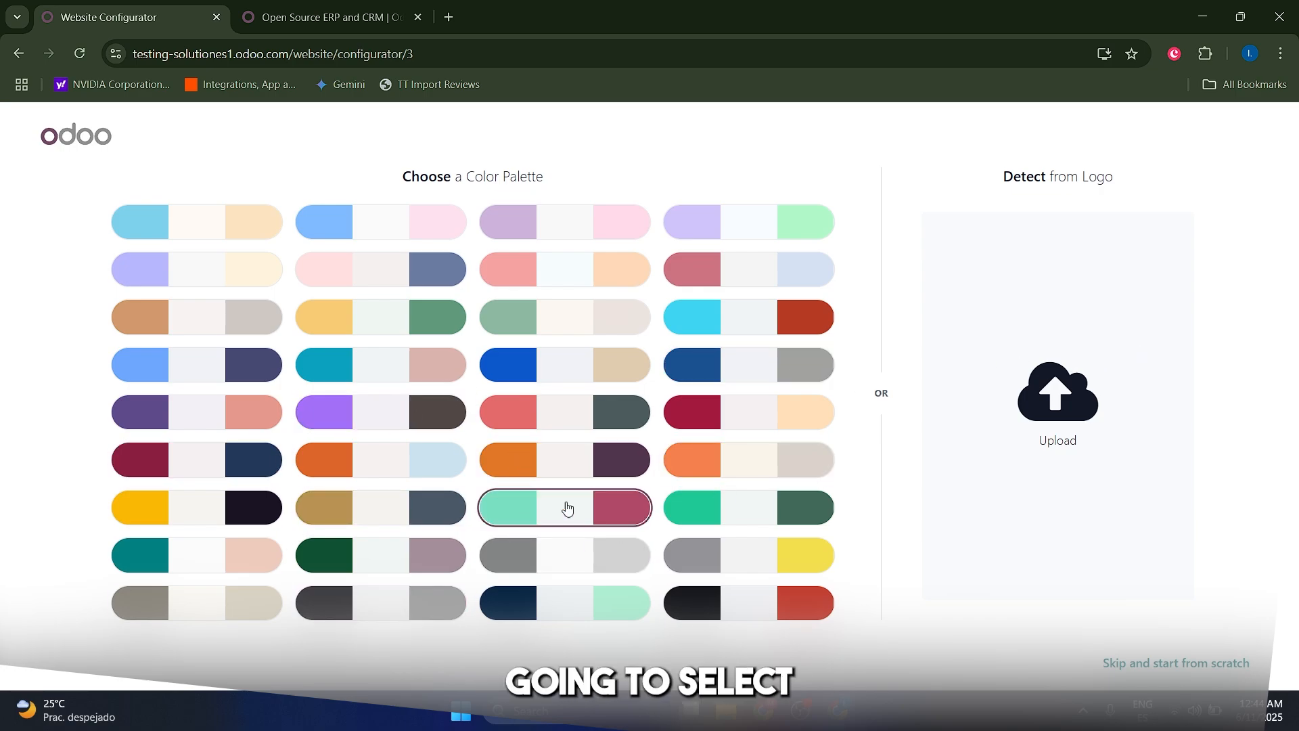
click(800, 501)
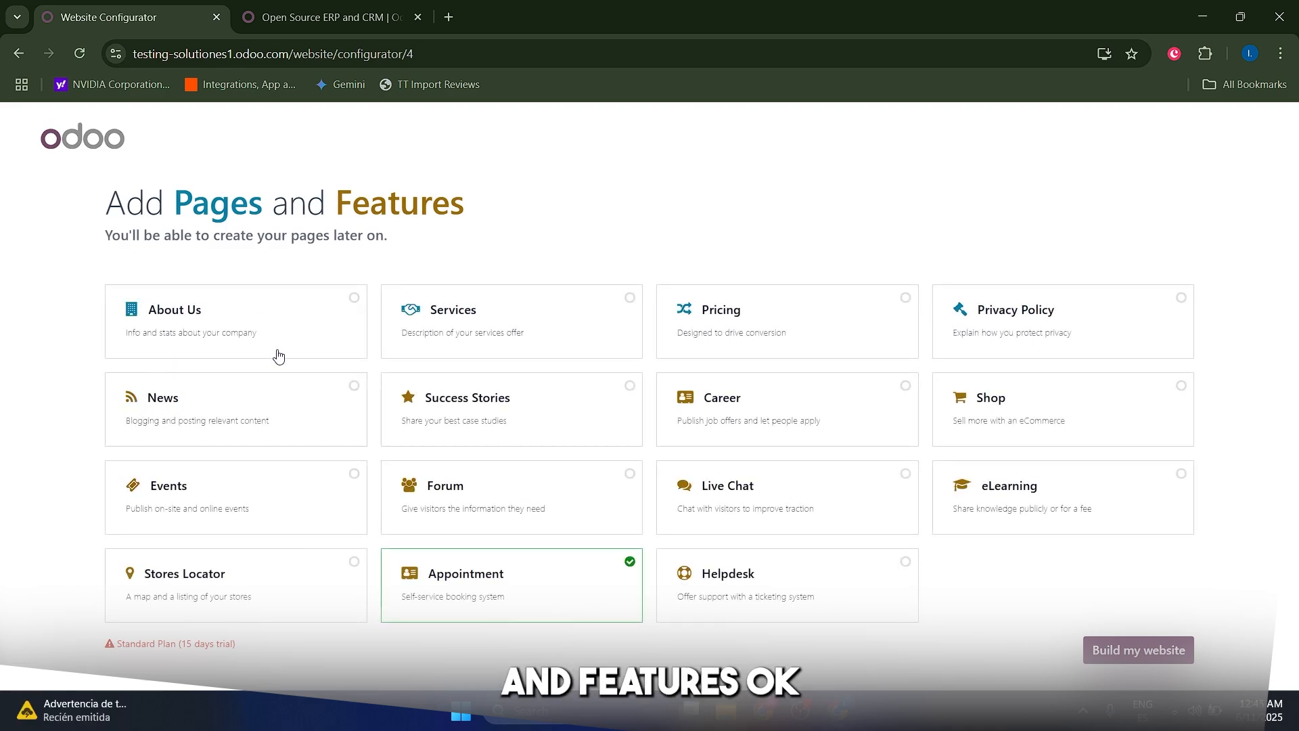
- Add the About Us, Services and Privacy Policy pages to the website and start building it
click(262, 310)
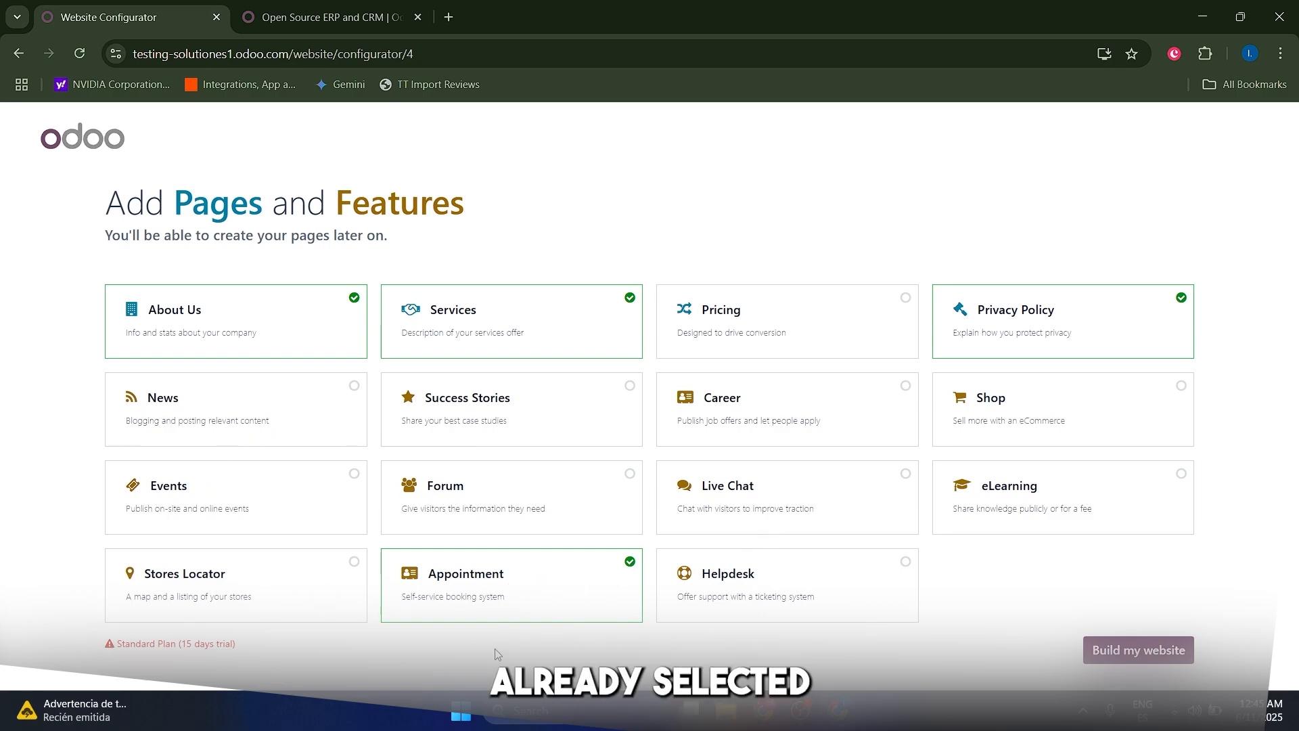
click(741, 509)
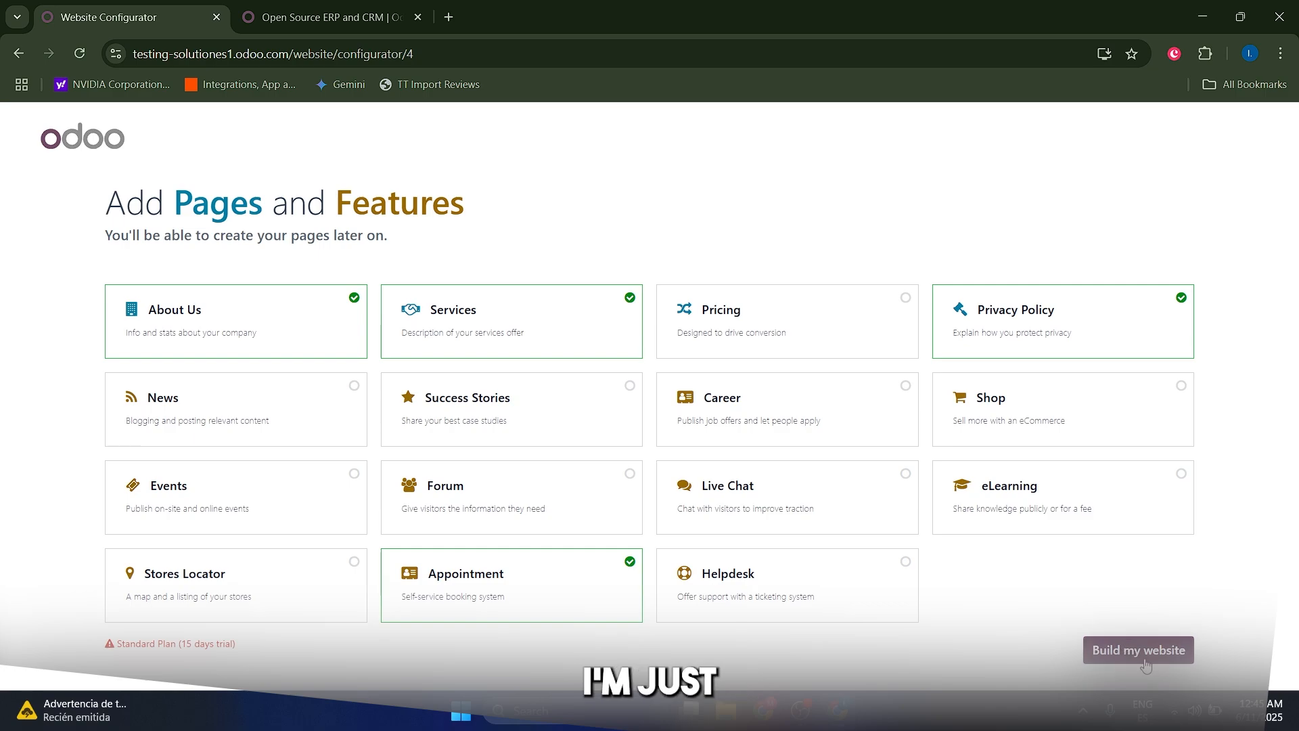
click(1121, 653)
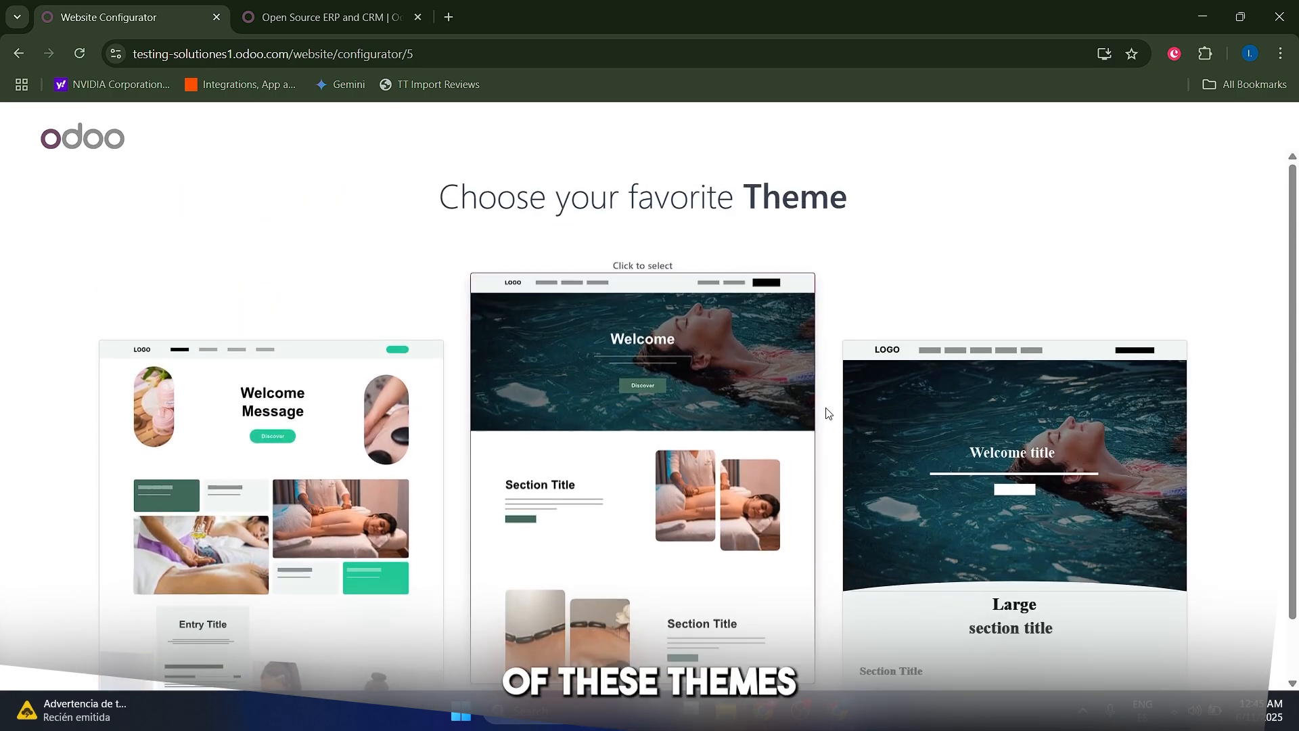
- Browse the additional themes and apply the middle one of the first row, with the swimming woman under a Welcome heading
scroll(880, 426, down, 2)
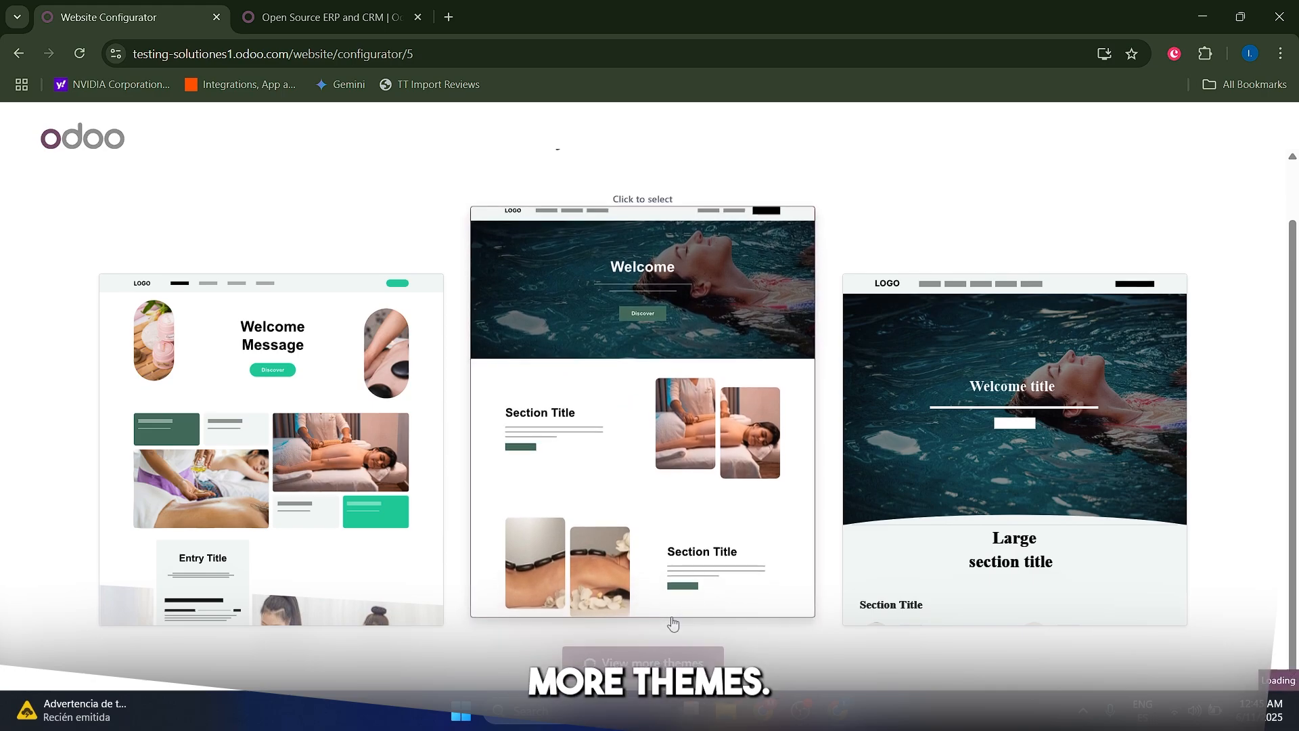
click(674, 659)
scroll(697, 369, down, 5)
scroll(696, 369, down, 6)
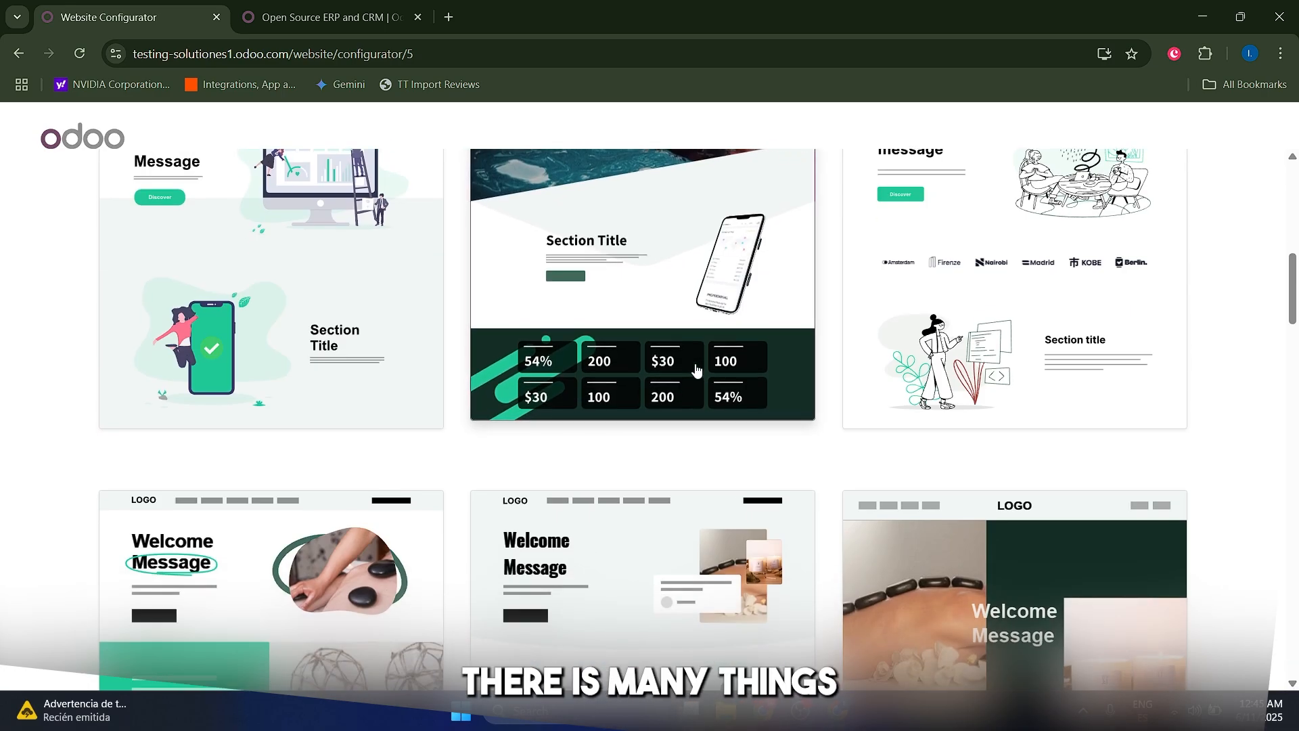
scroll(697, 369, down, 9)
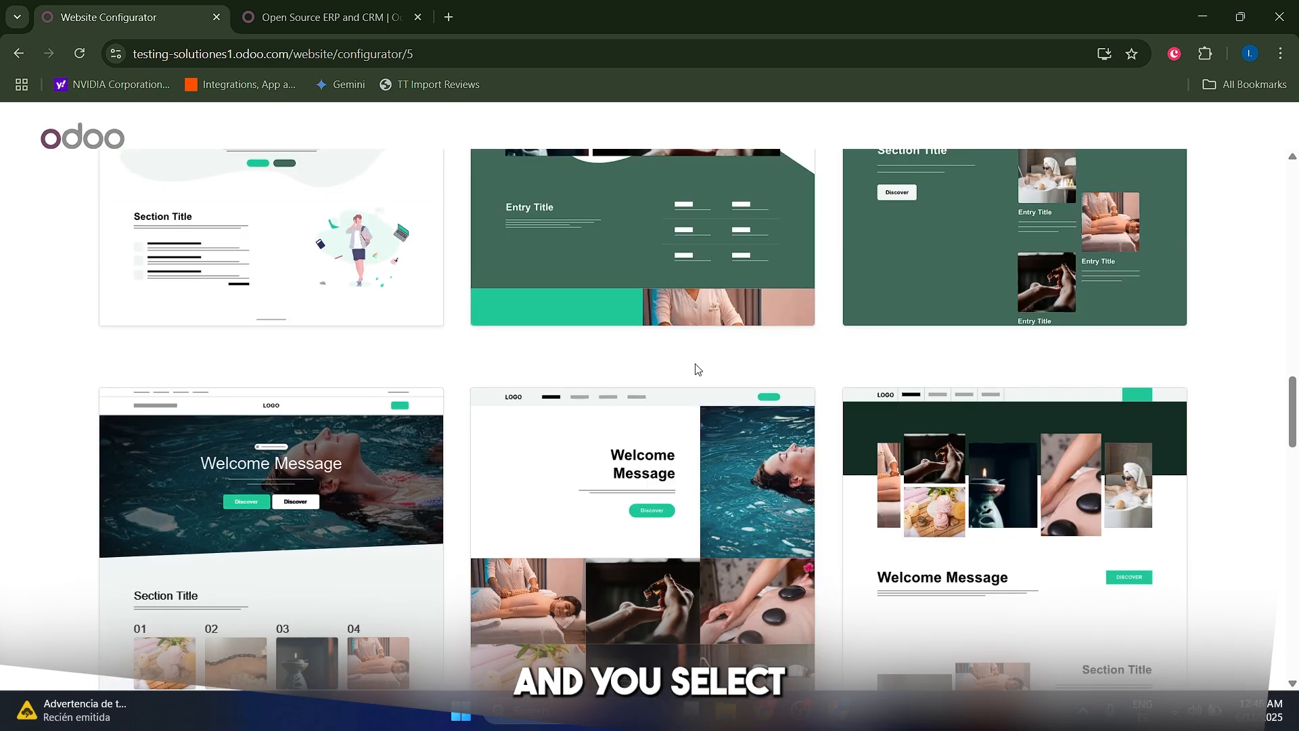
scroll(697, 368, up, 2)
scroll(697, 368, down, 6)
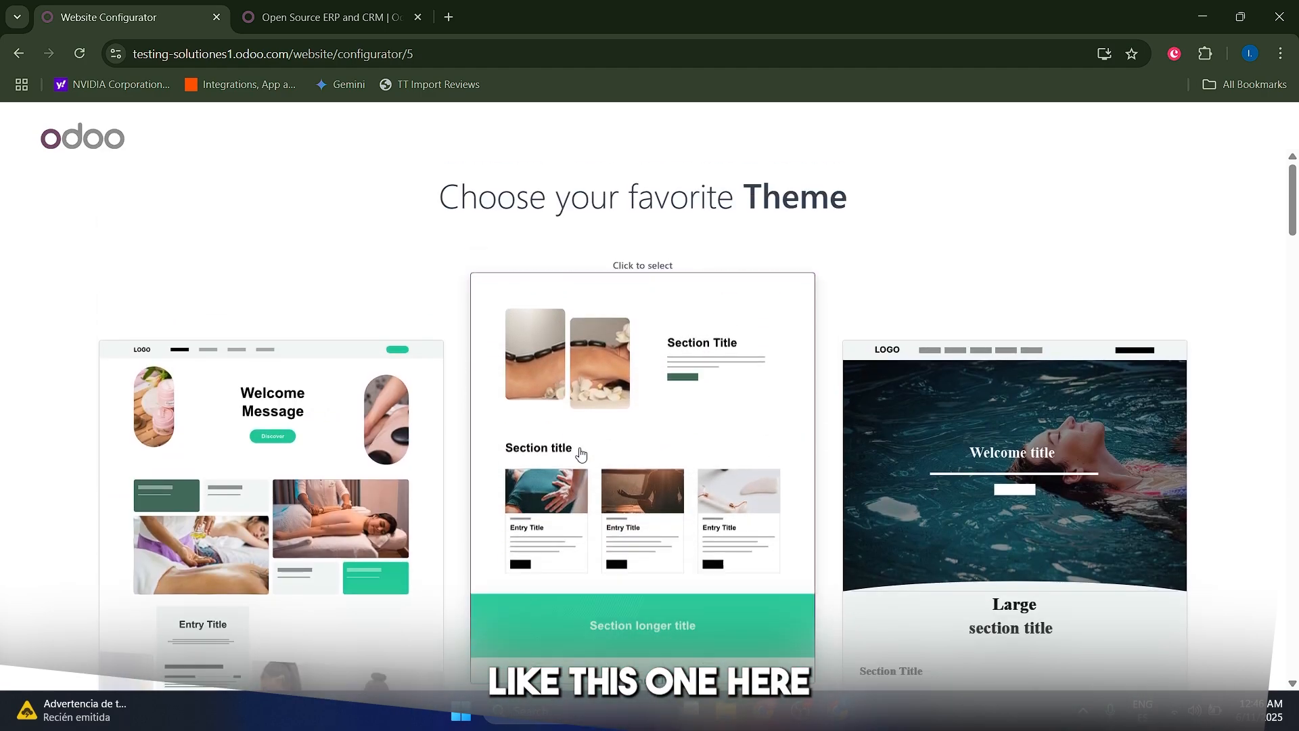
scroll(1055, 565, down, 1)
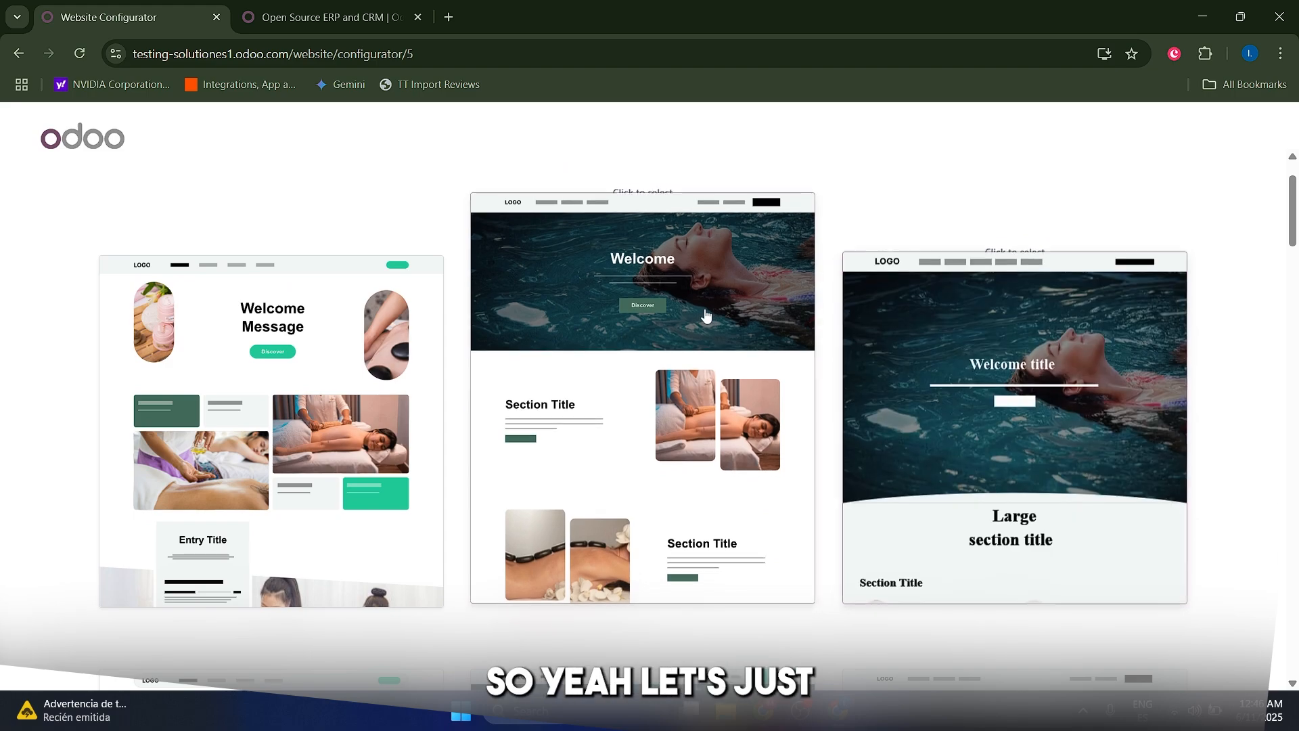
click(704, 318)
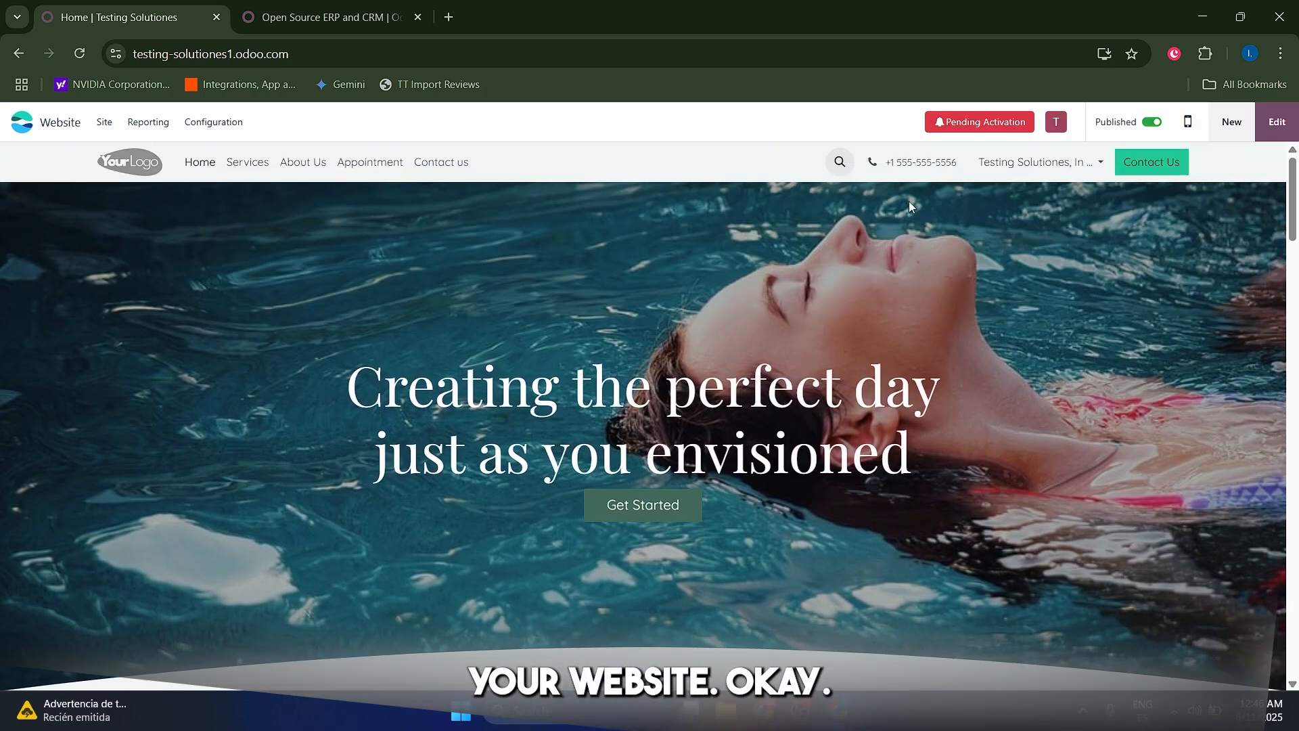
- Look over the generated homepage, from the hero banner through the sections below it
drag(1297, 193, 1249, 570)
scroll(581, 378, up, 15)
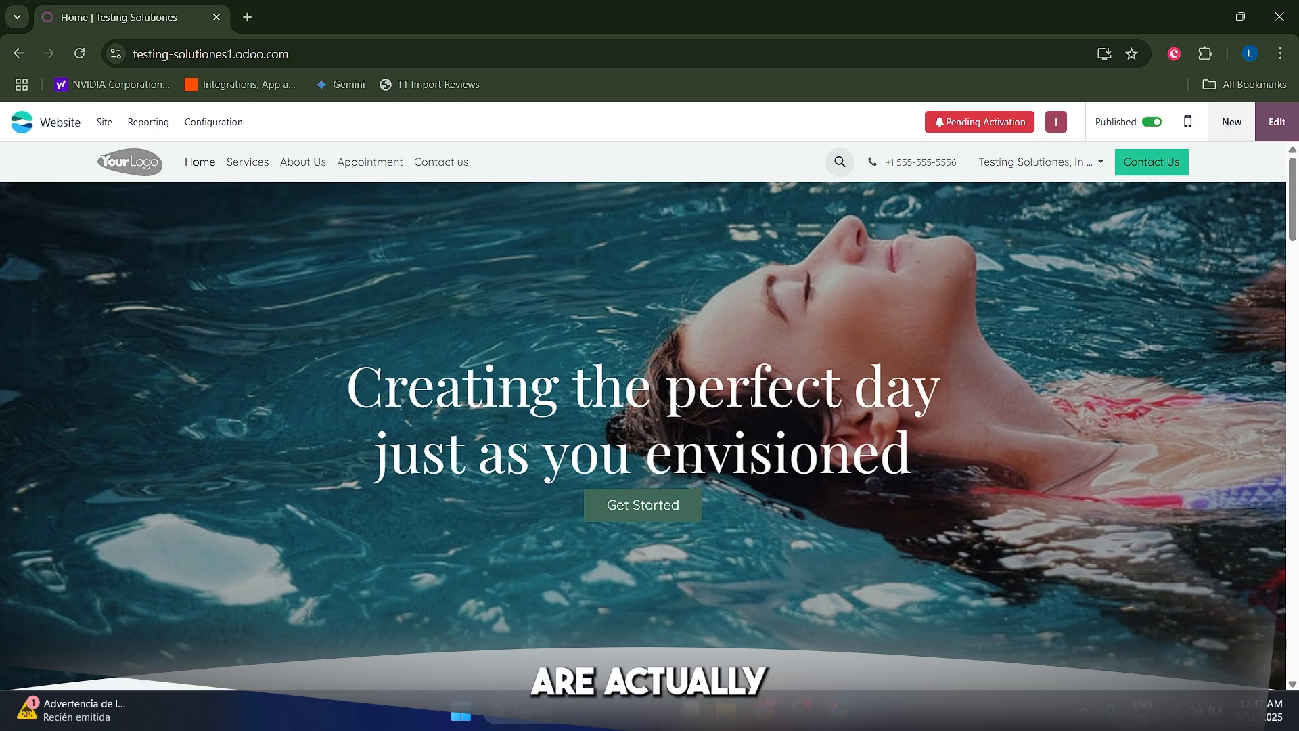
scroll(561, 362, down, 10)
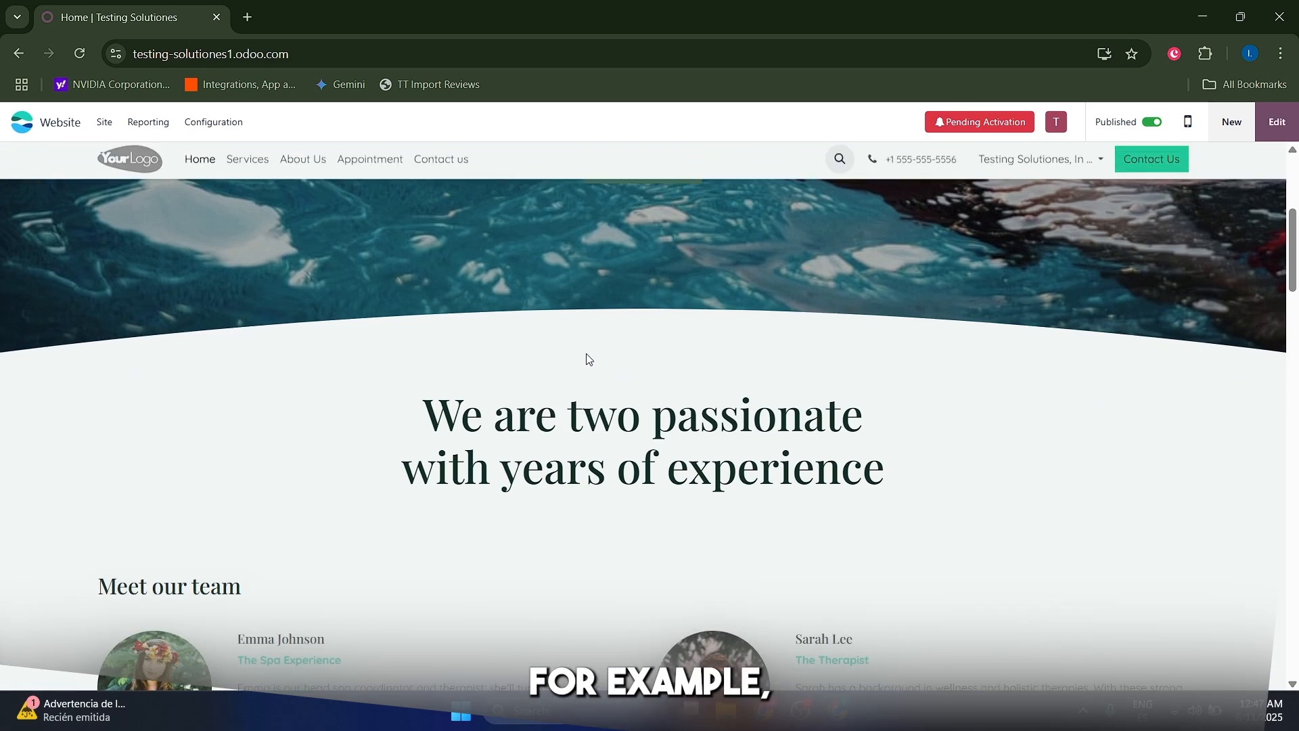
scroll(609, 327, up, 10)
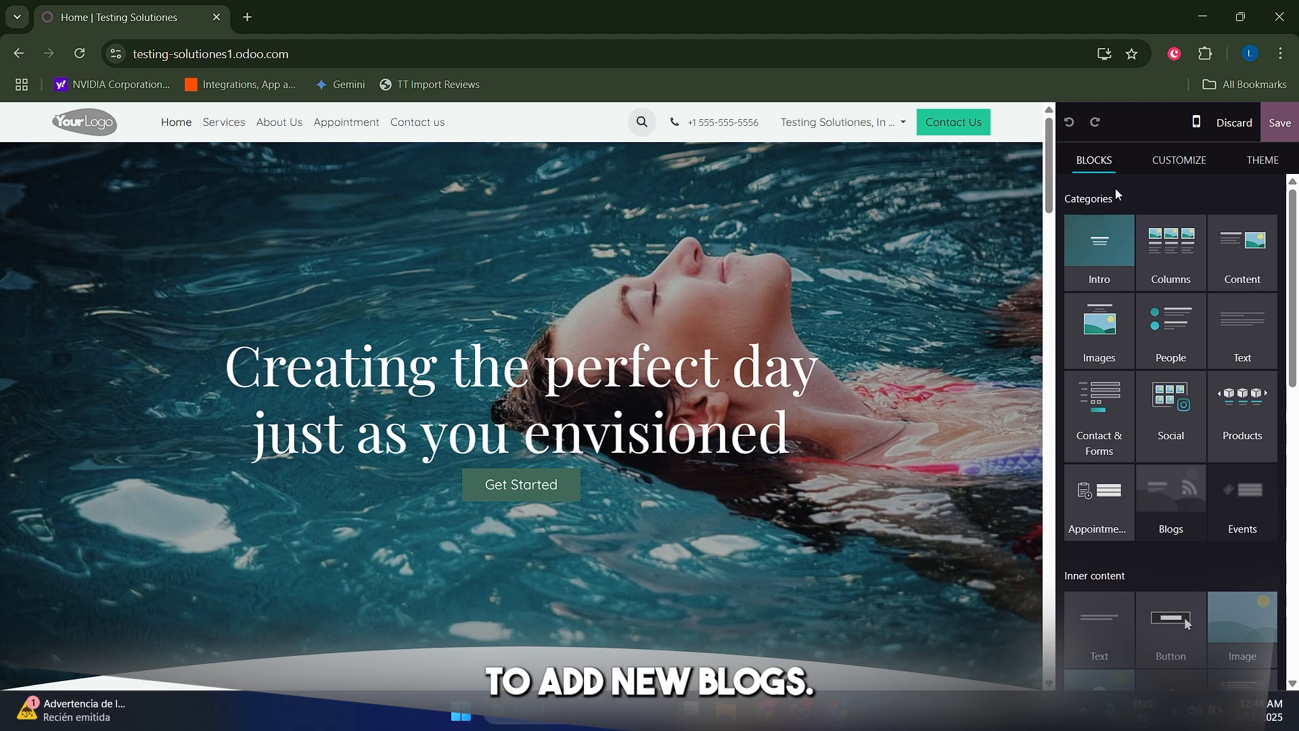
- Examine the customization options of the homepage's intro block and the site-wide theme settings in the page editor
click(1156, 161)
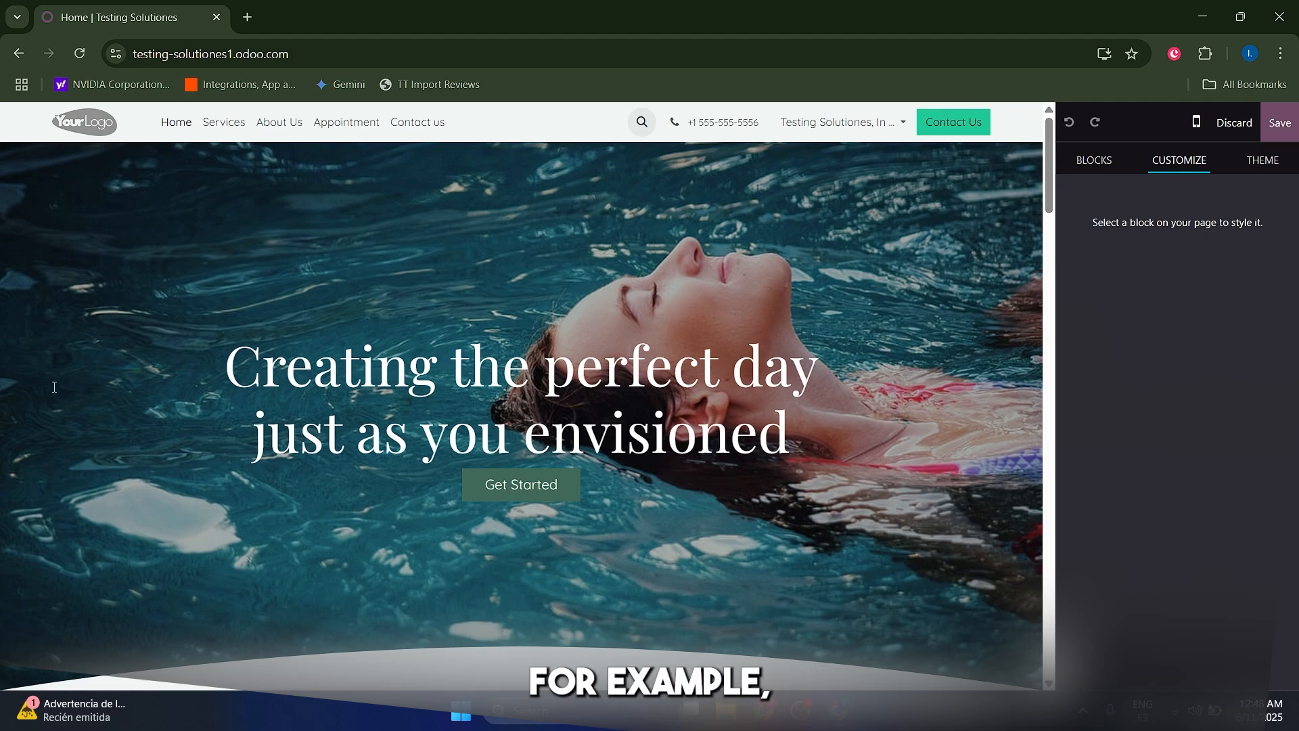
click(121, 218)
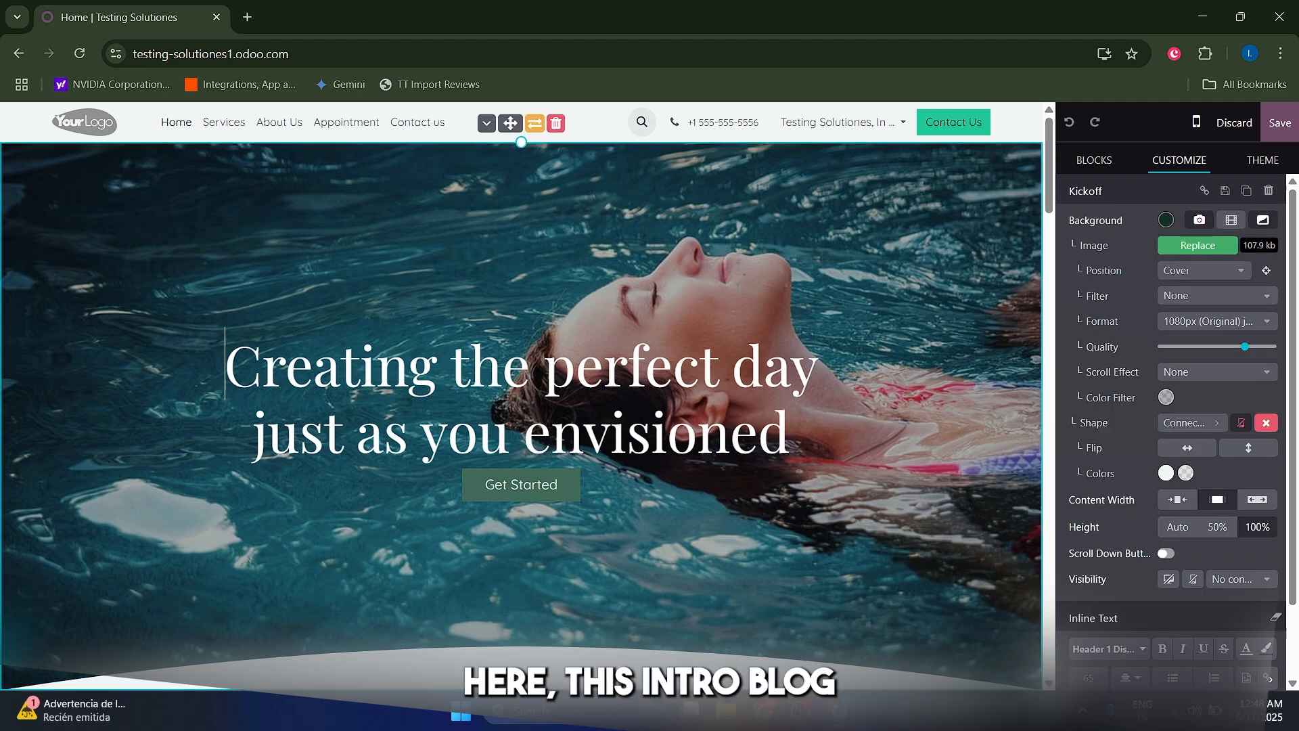
scroll(764, 311, down, 1)
scroll(765, 310, up, 1)
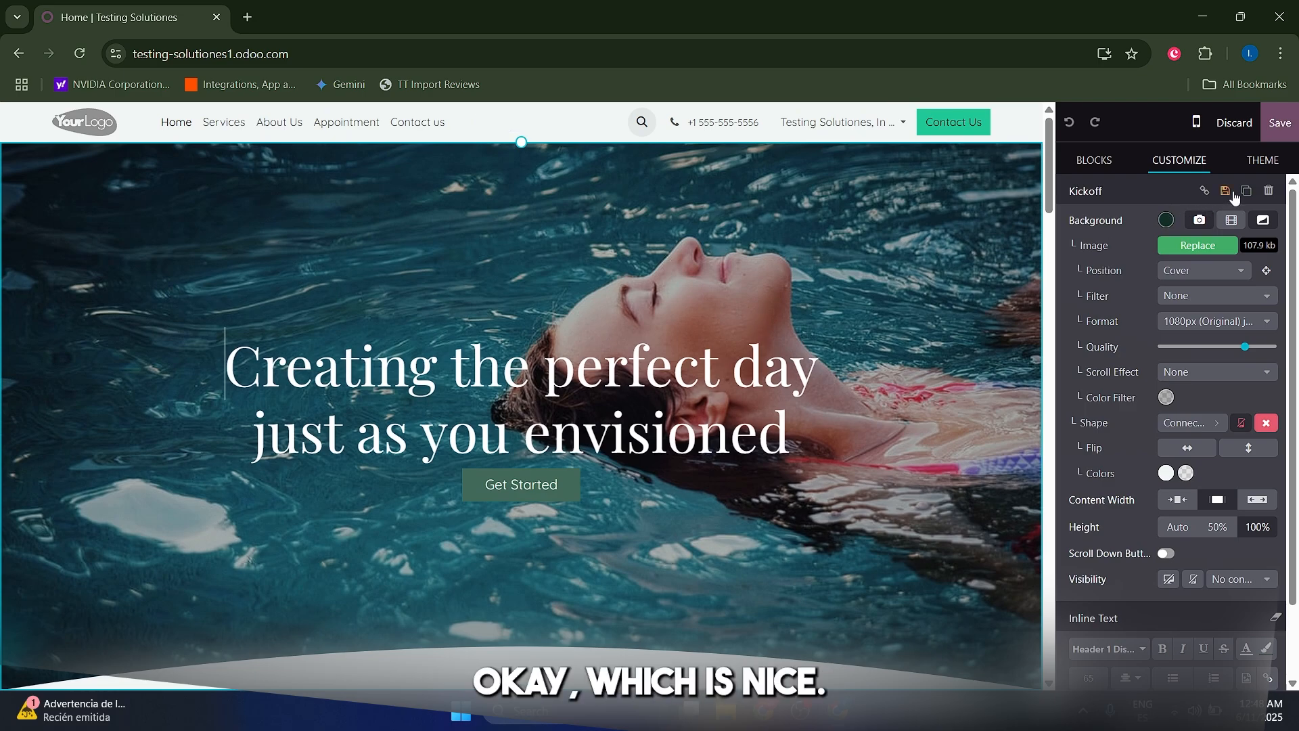
click(1252, 161)
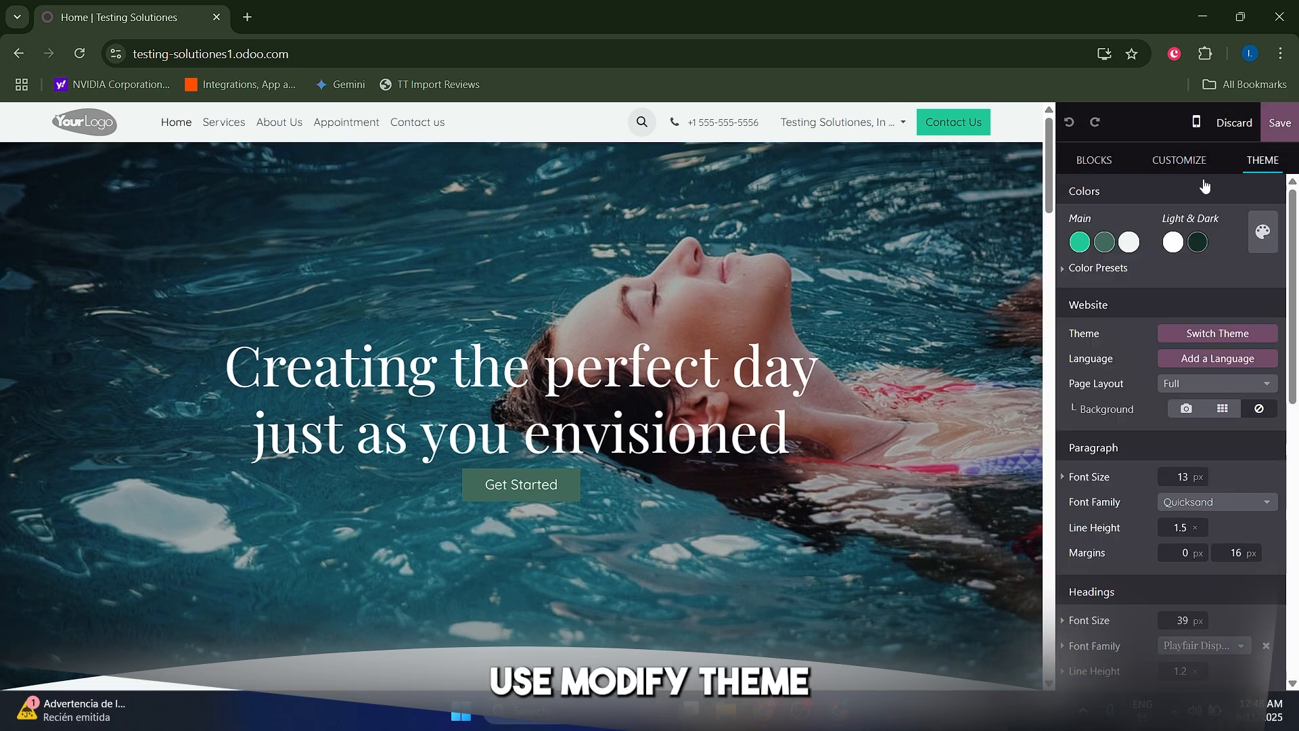
scroll(1127, 425, down, 9)
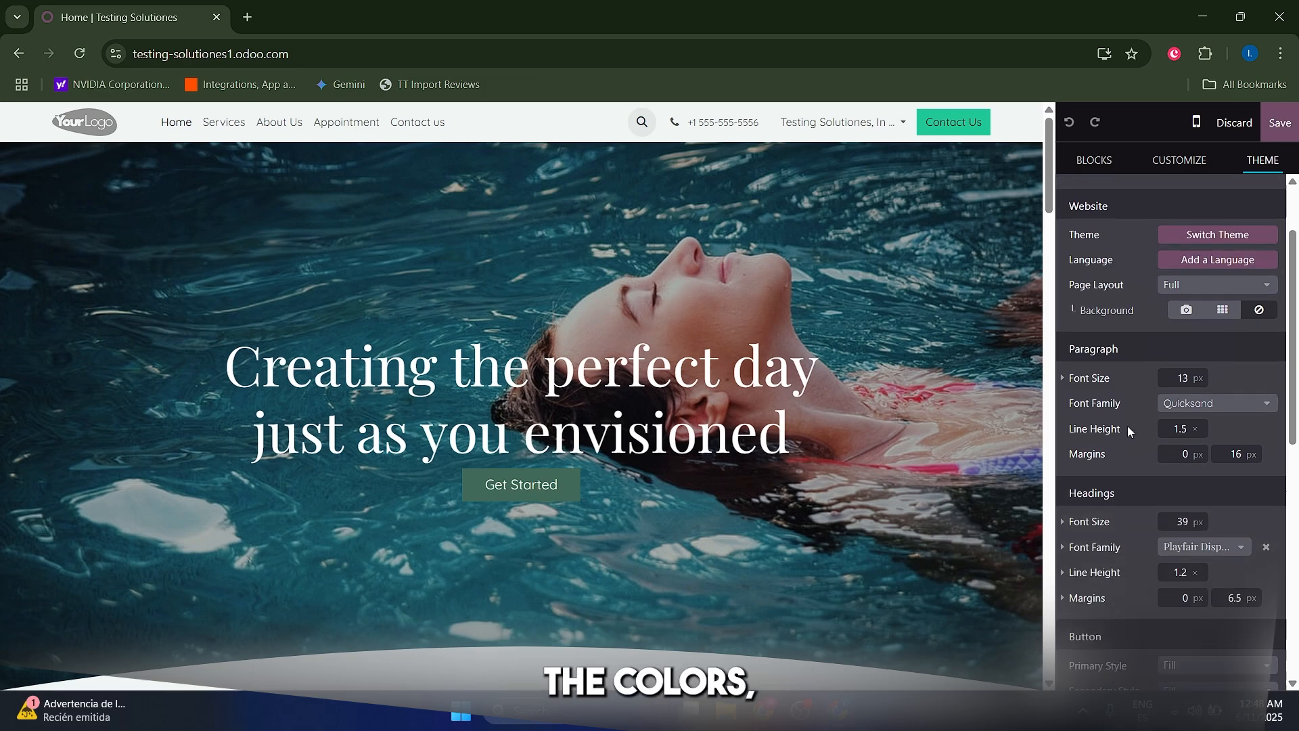
scroll(1144, 433, up, 9)
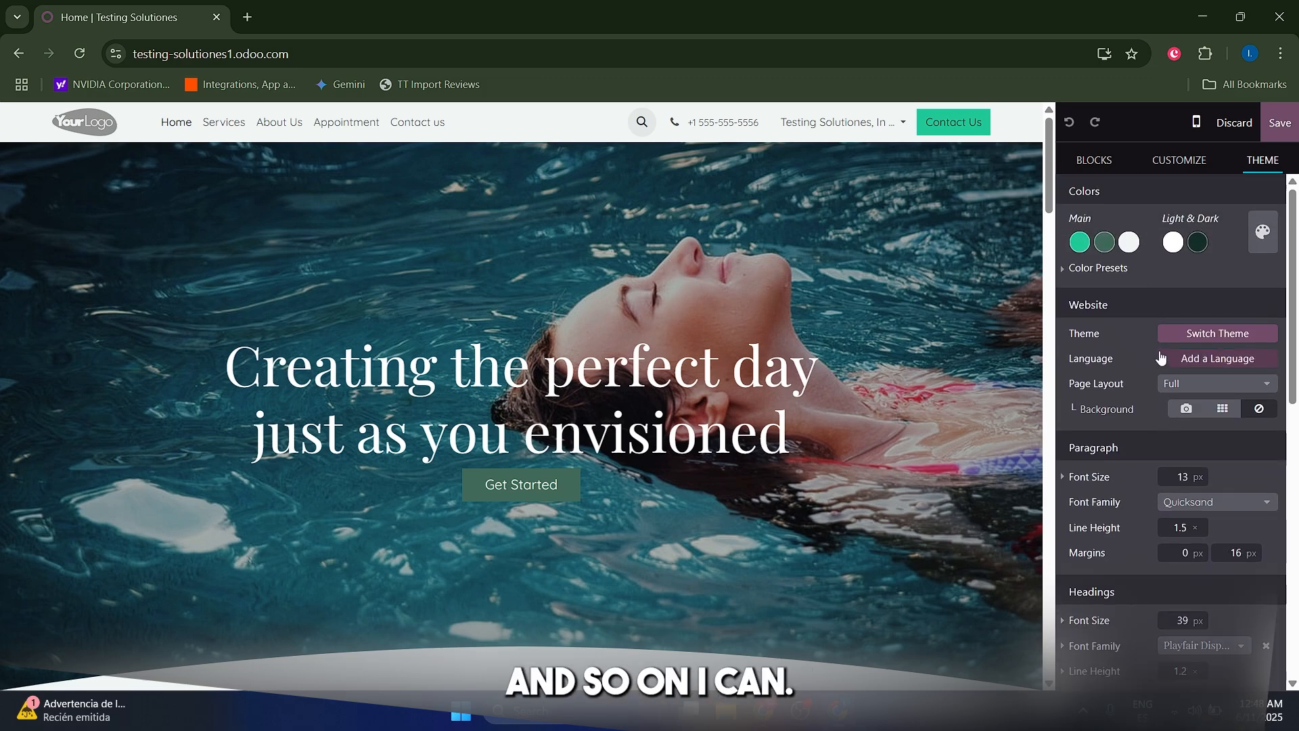
click(1179, 159)
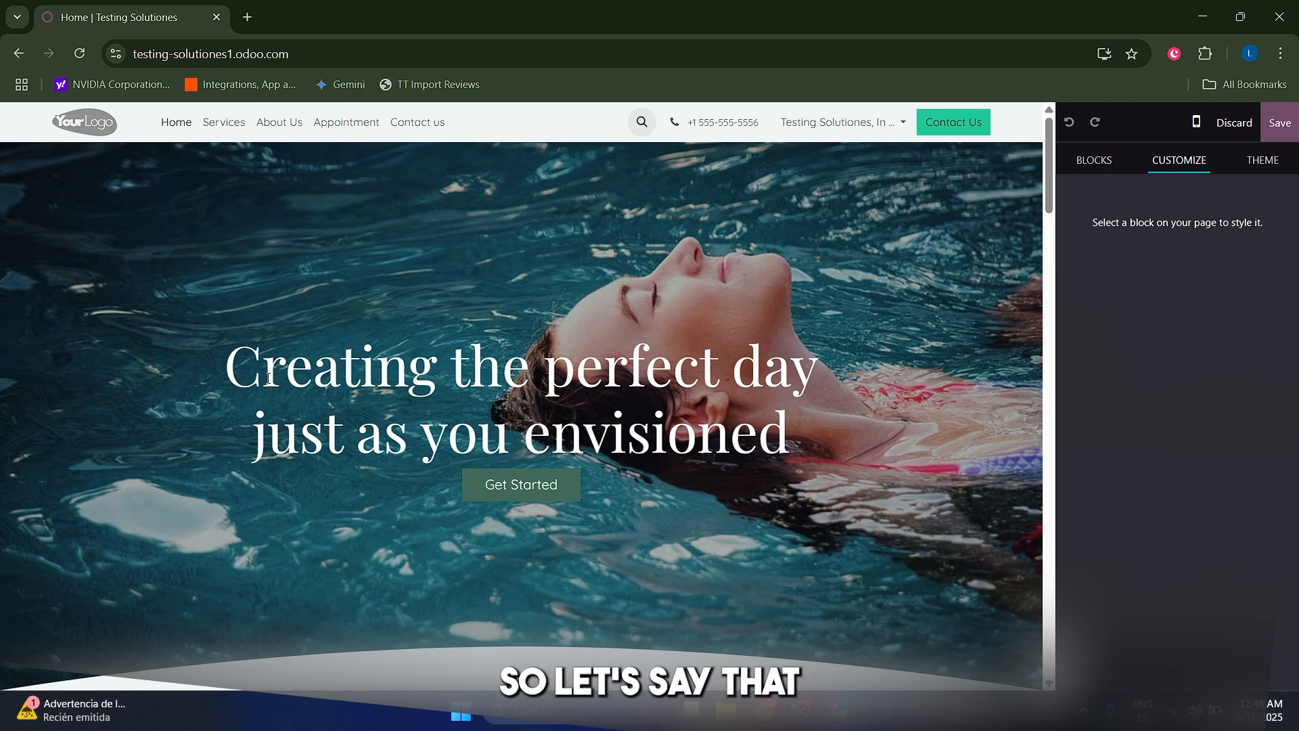
- Replace "Creating the" with "The" so the hero headline reads "The perfect day just as you envisioned"
drag(470, 369, 225, 366)
text(T)
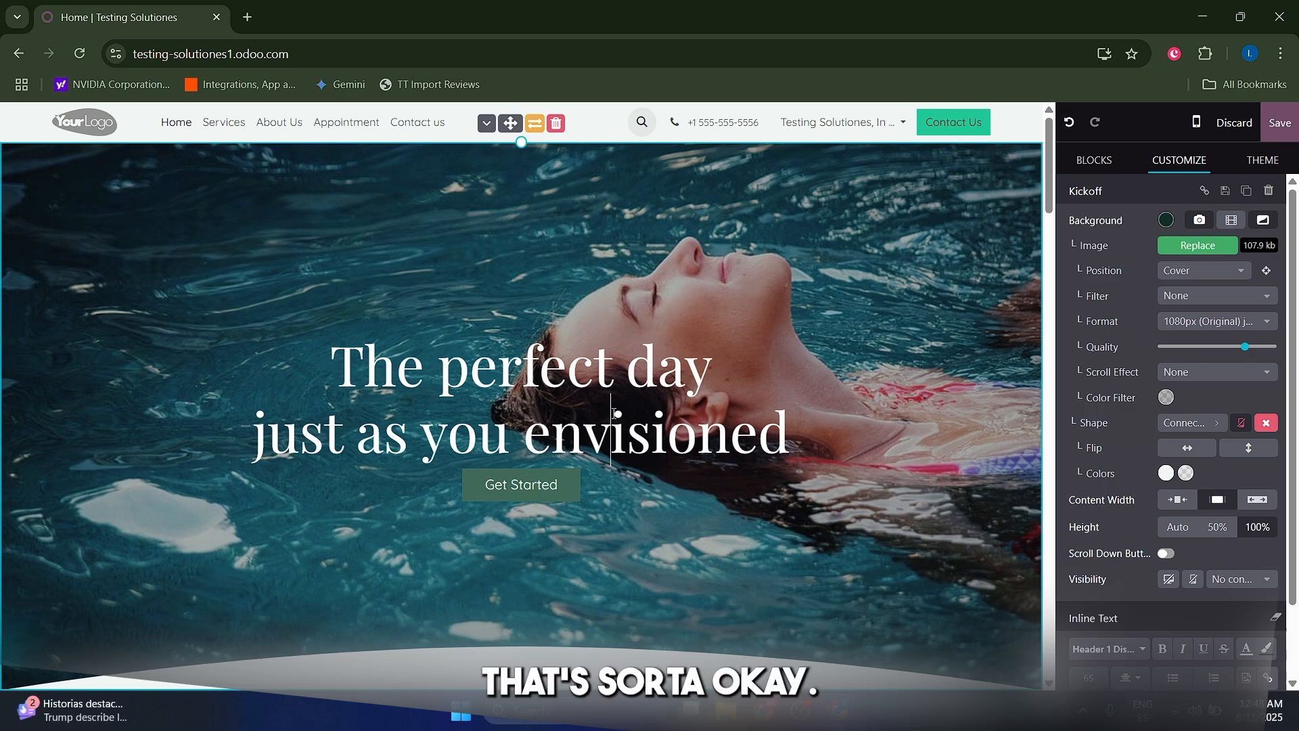
double_click(652, 436)
- View the video background choices for the hero block and close them without adding a video
click(626, 379)
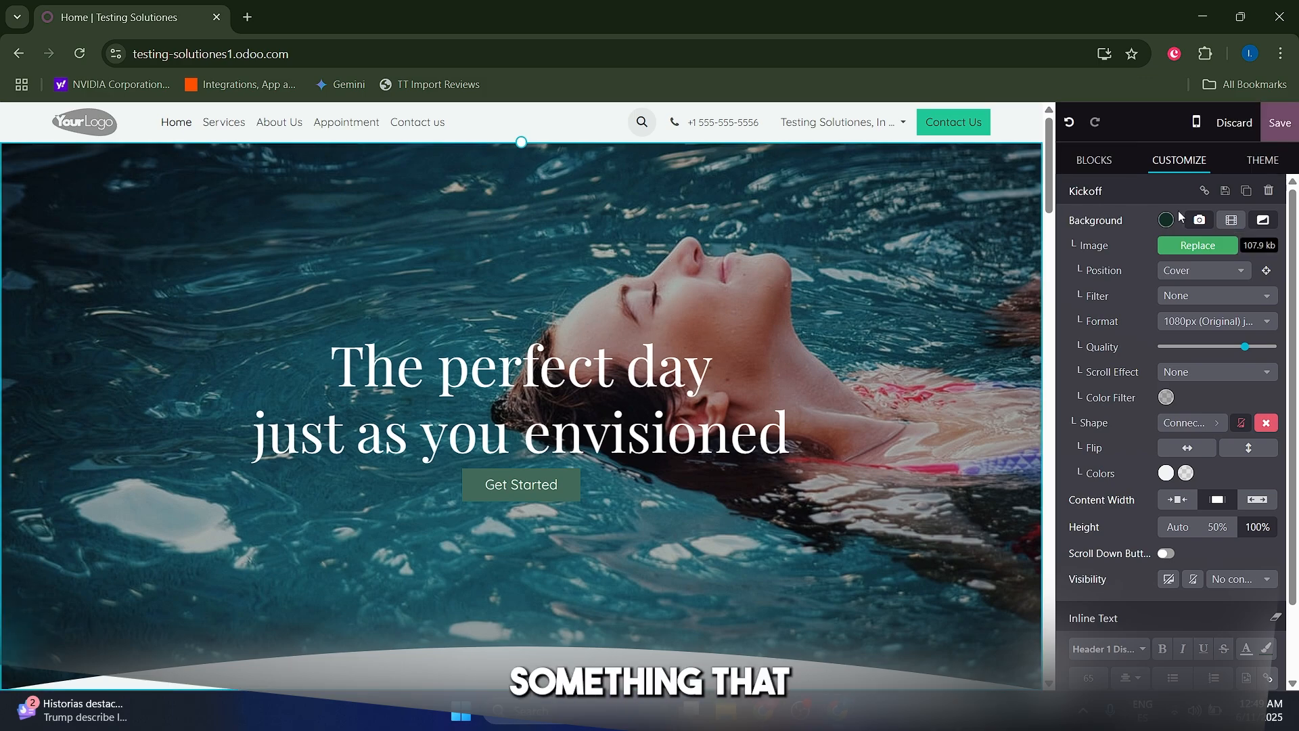
click(1228, 221)
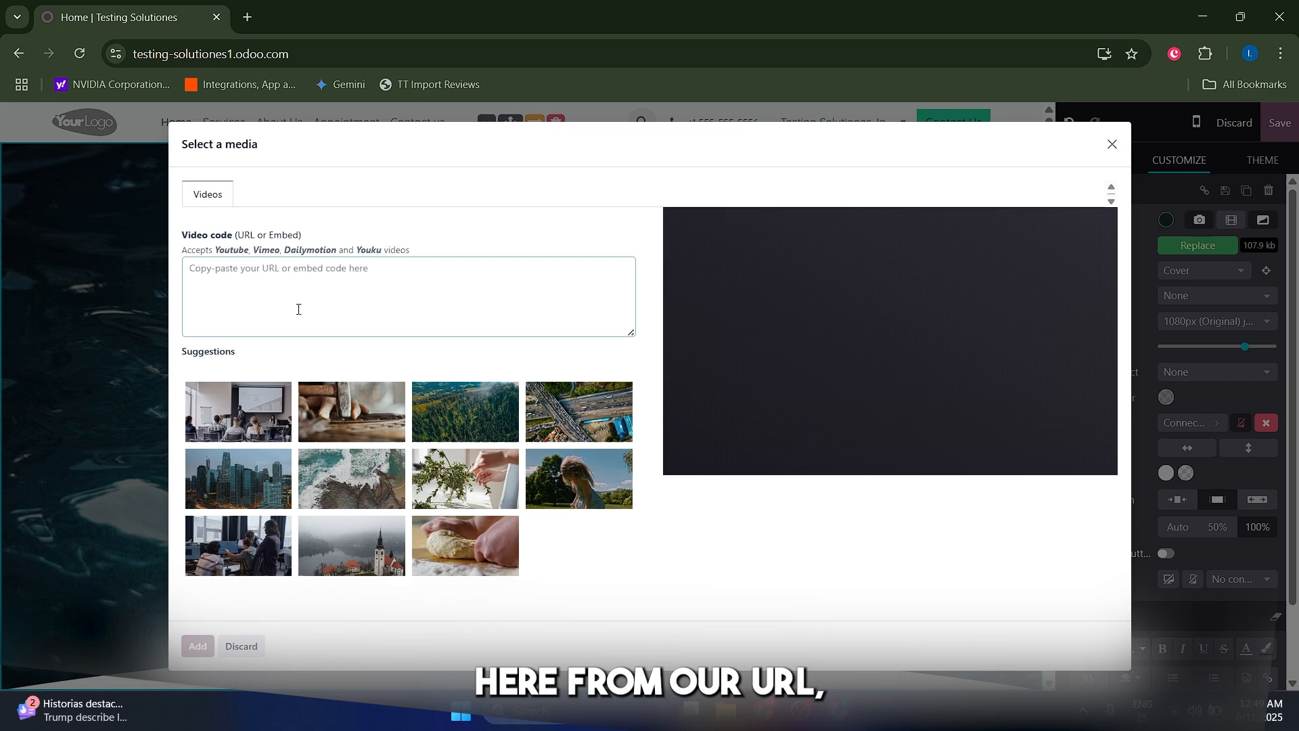
click(1112, 144)
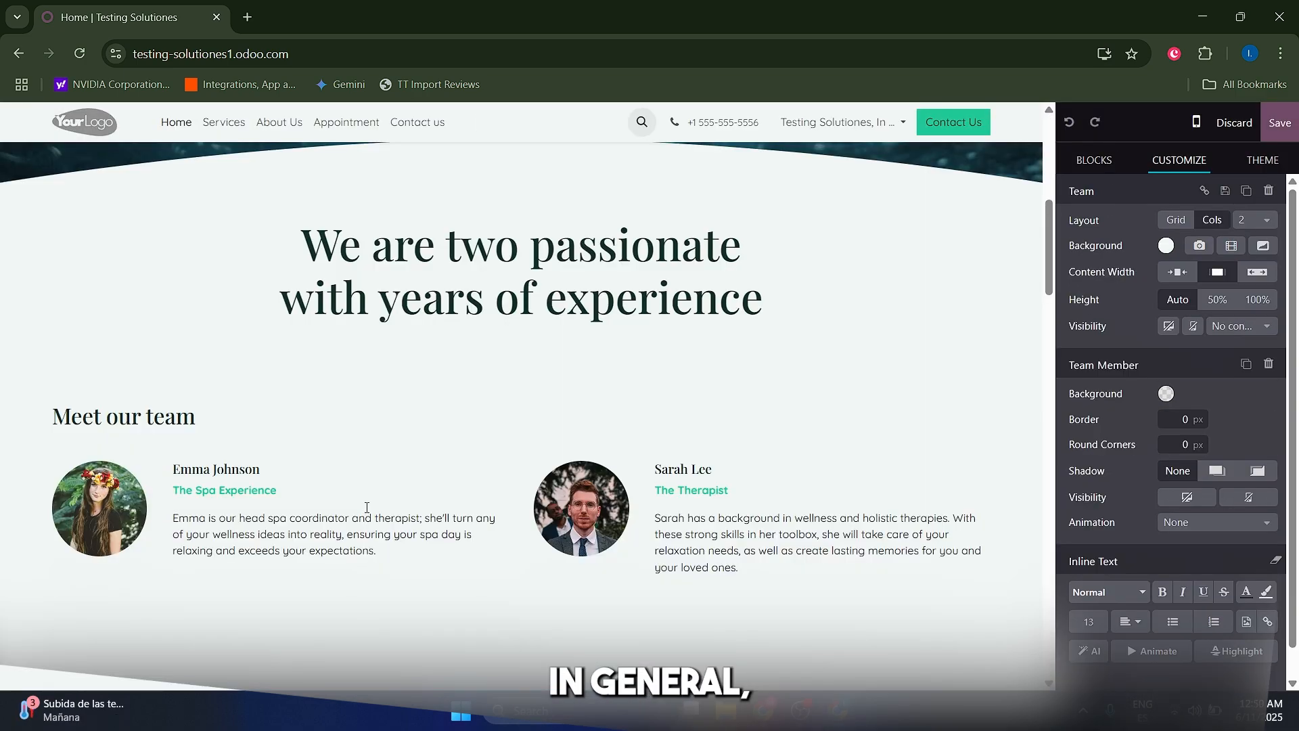
- Delete the first team member, The Spa Experience, from the "Meet our team" section
click(450, 498)
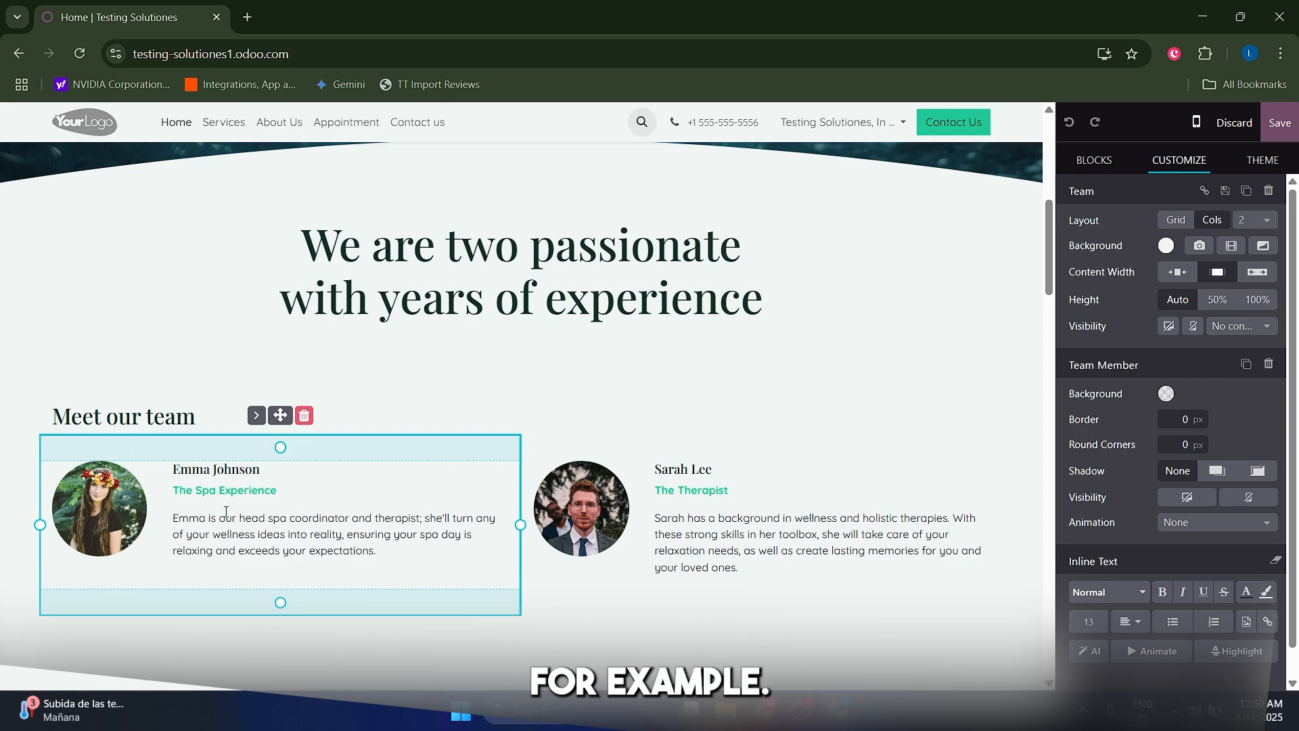
scroll(229, 474, down, 2)
scroll(228, 475, up, 2)
scroll(420, 298, down, 10)
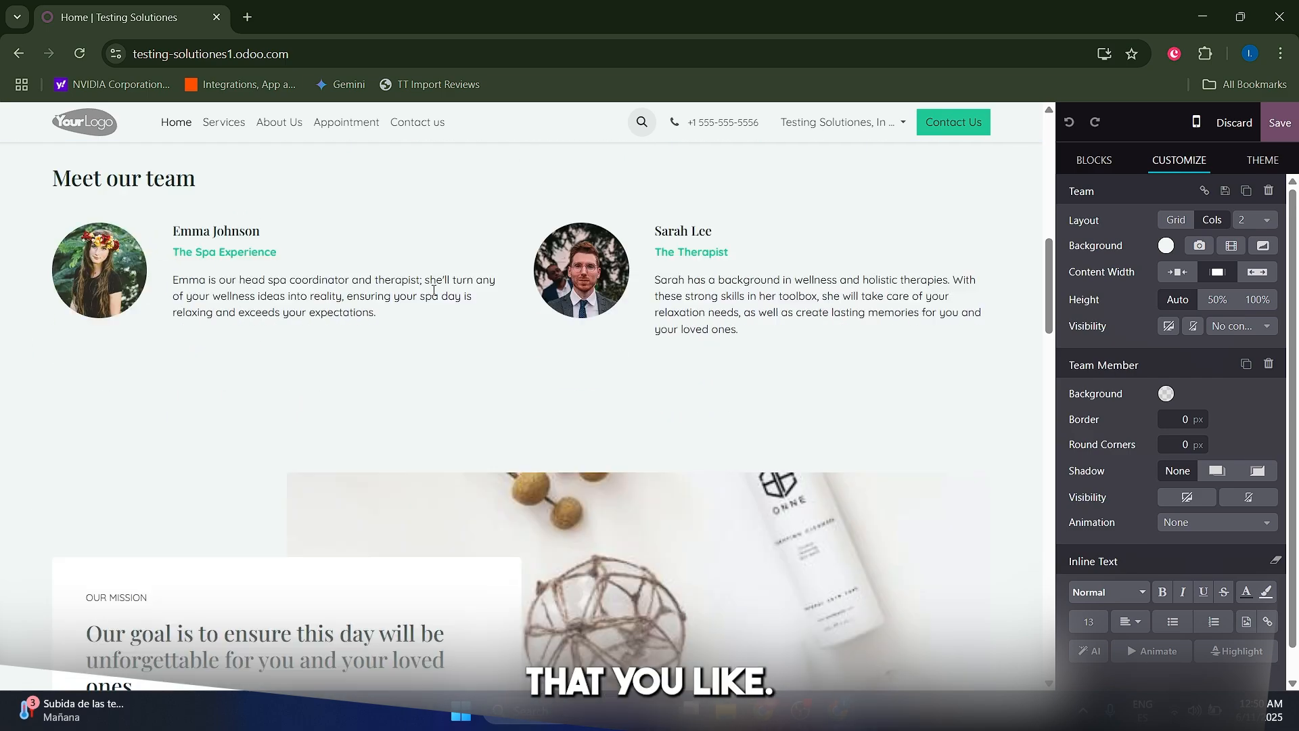
scroll(487, 397, up, 8)
scroll(410, 373, up, 3)
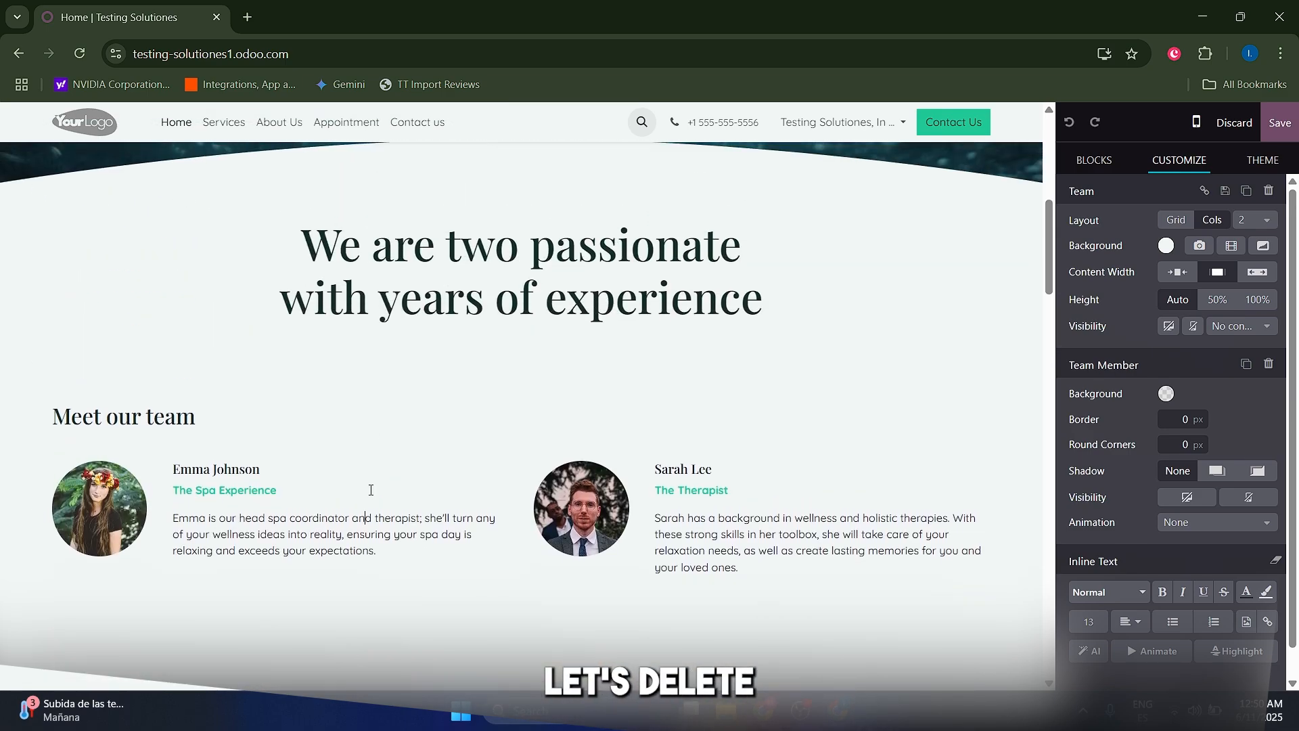
click(368, 489)
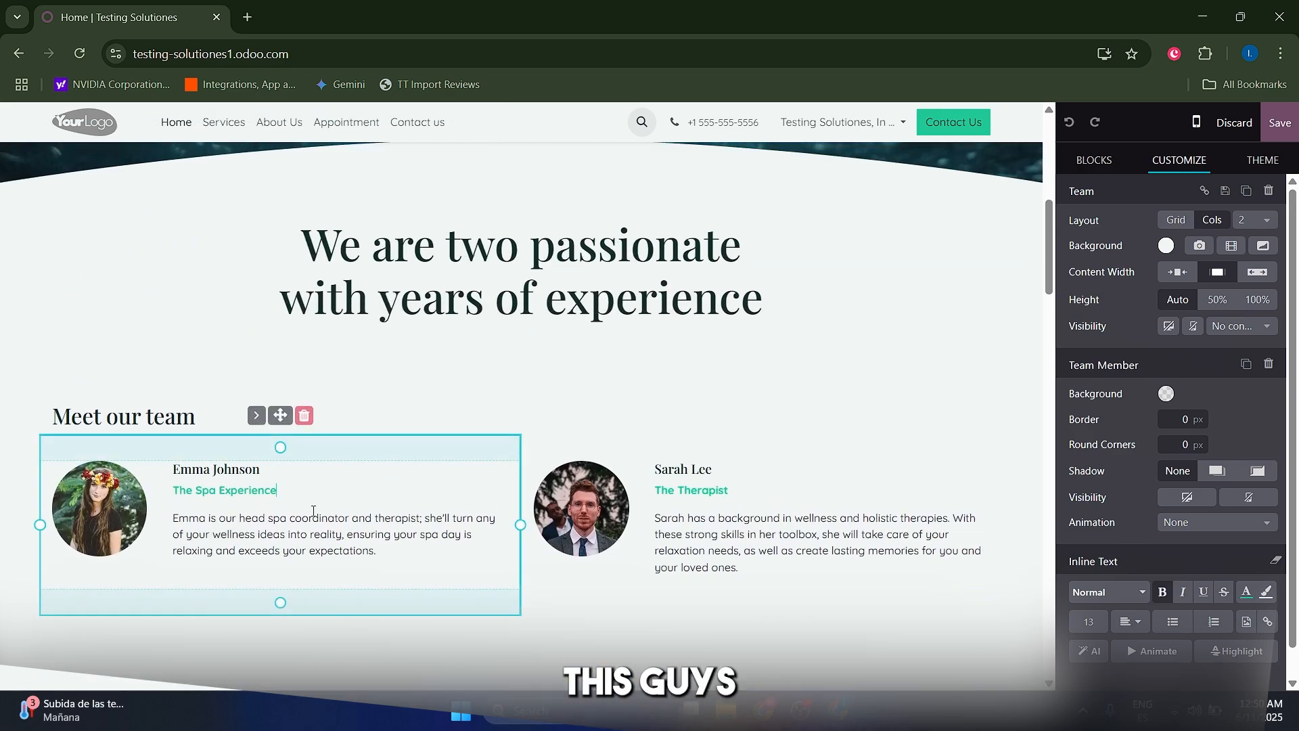
click(304, 417)
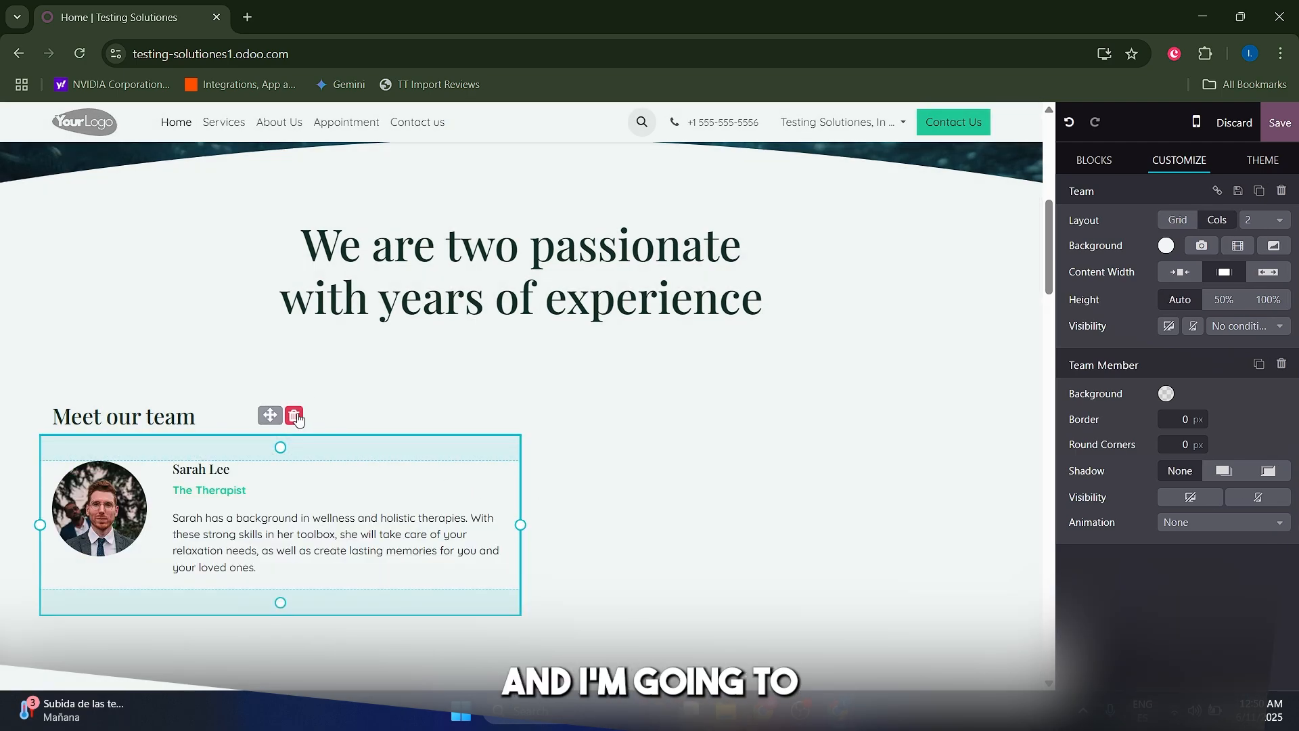
- Delete the remaining team member, The Therapist, from the "Meet our team" section and reopen the saved page for editing
click(294, 416)
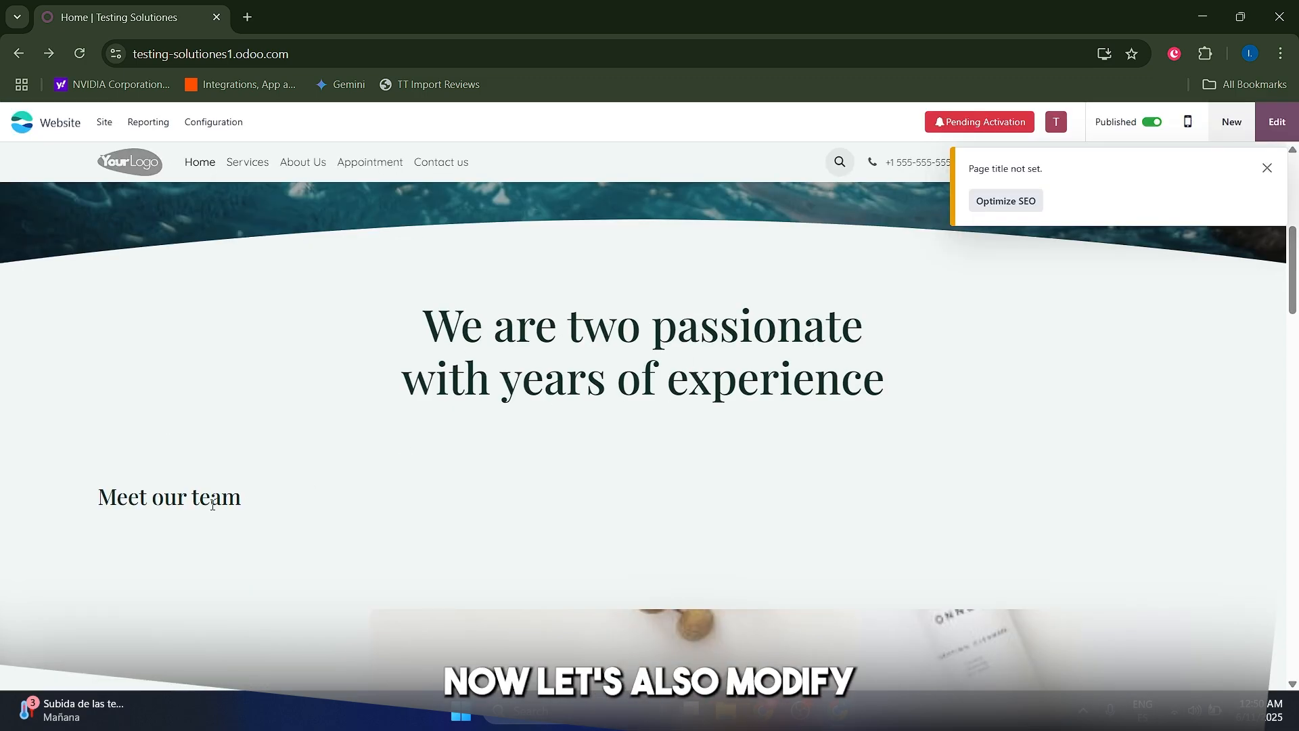
click(1277, 122)
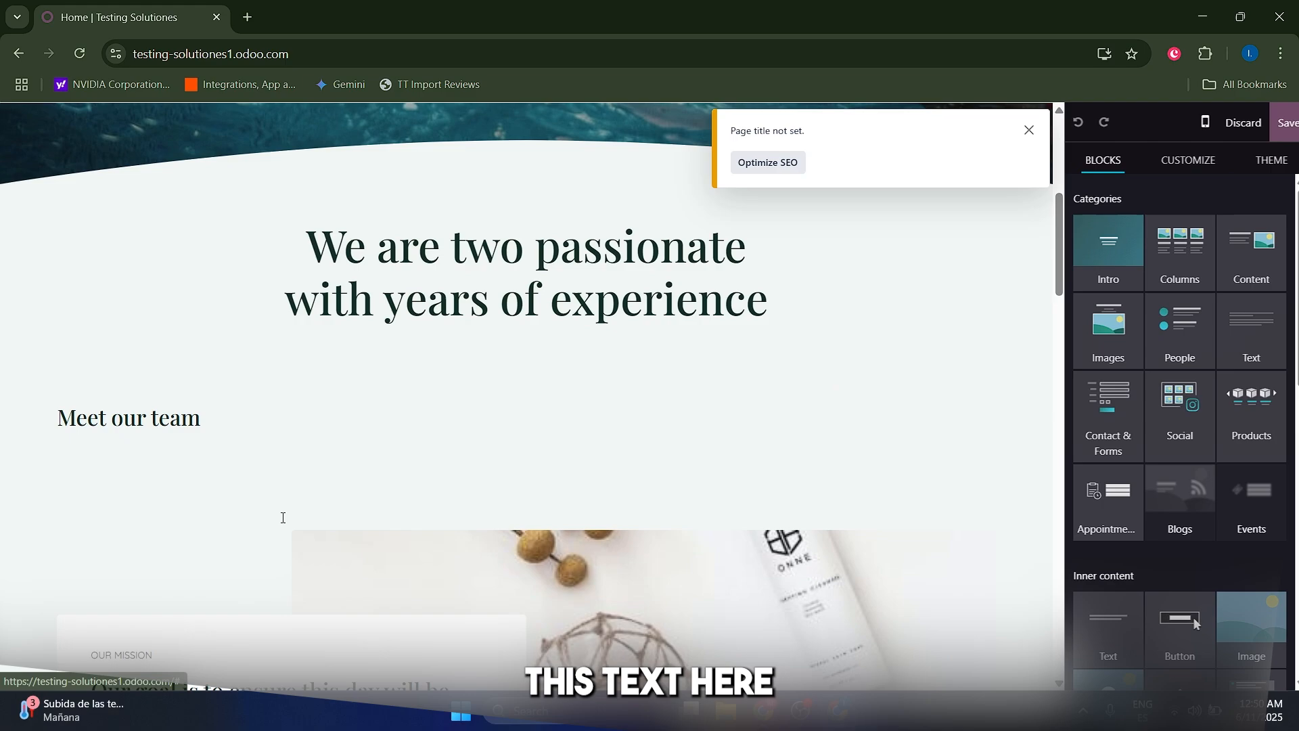
- Make the "Meet our team" heading bold and increase its size
click(107, 498)
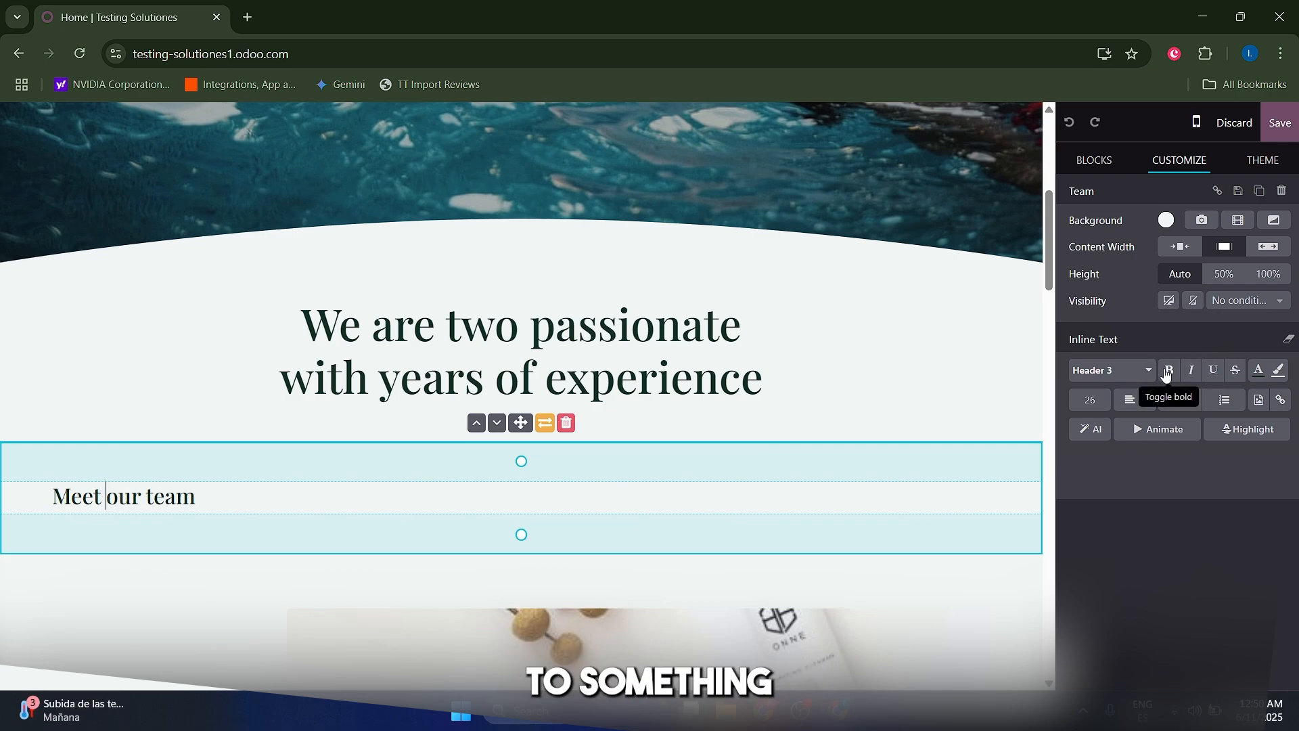
triple_click(169, 497)
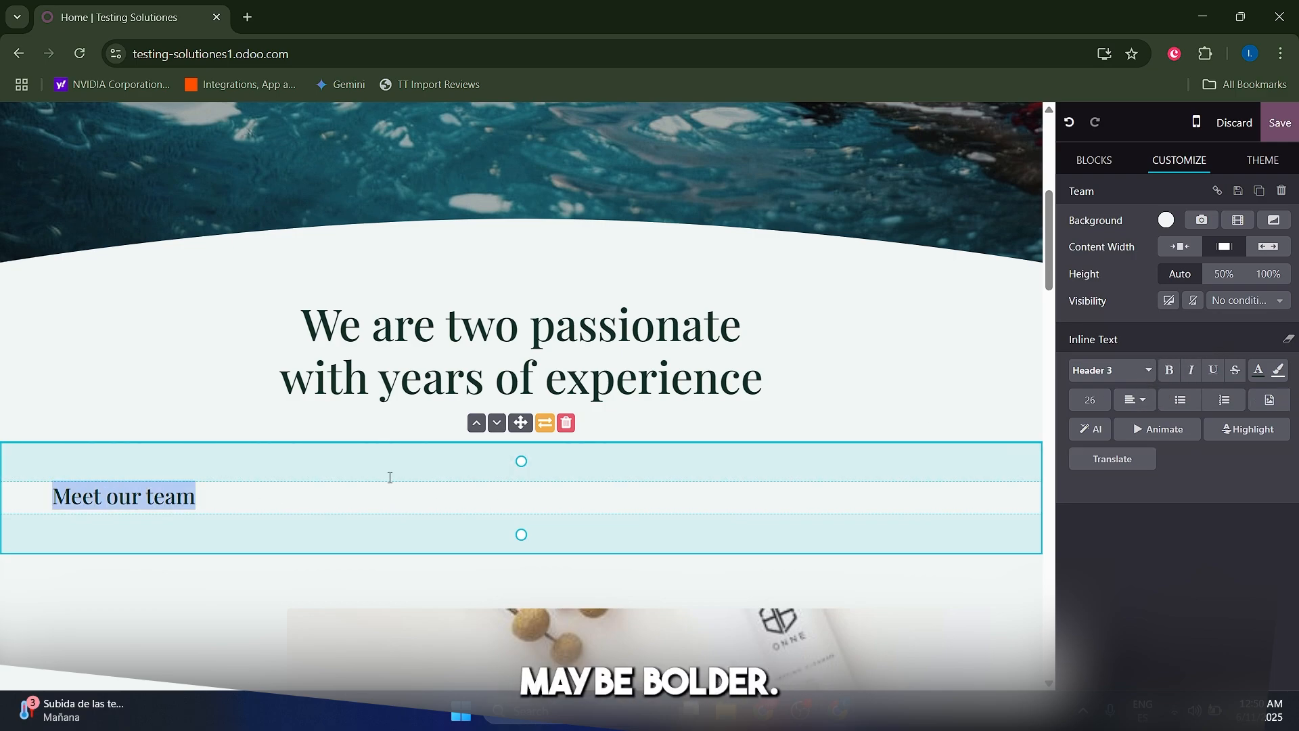
click(1169, 370)
click(1110, 370)
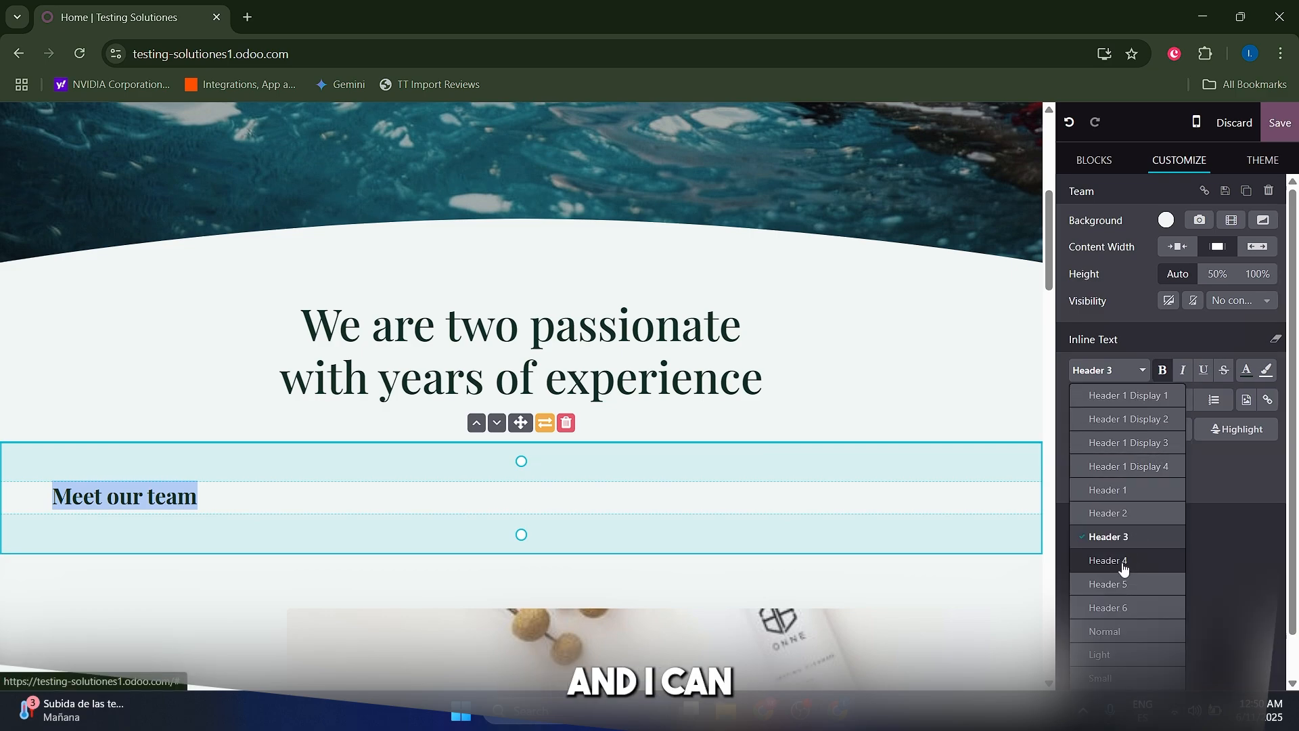
click(1218, 460)
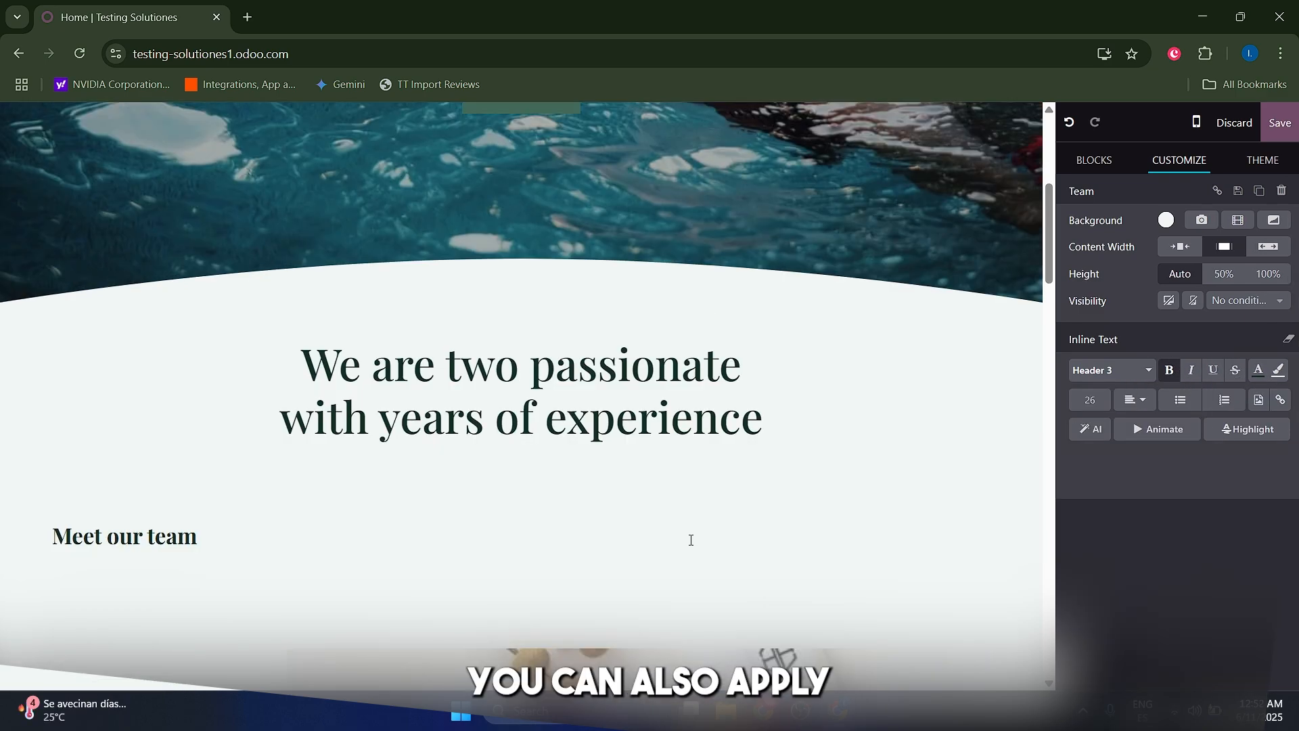
click(690, 540)
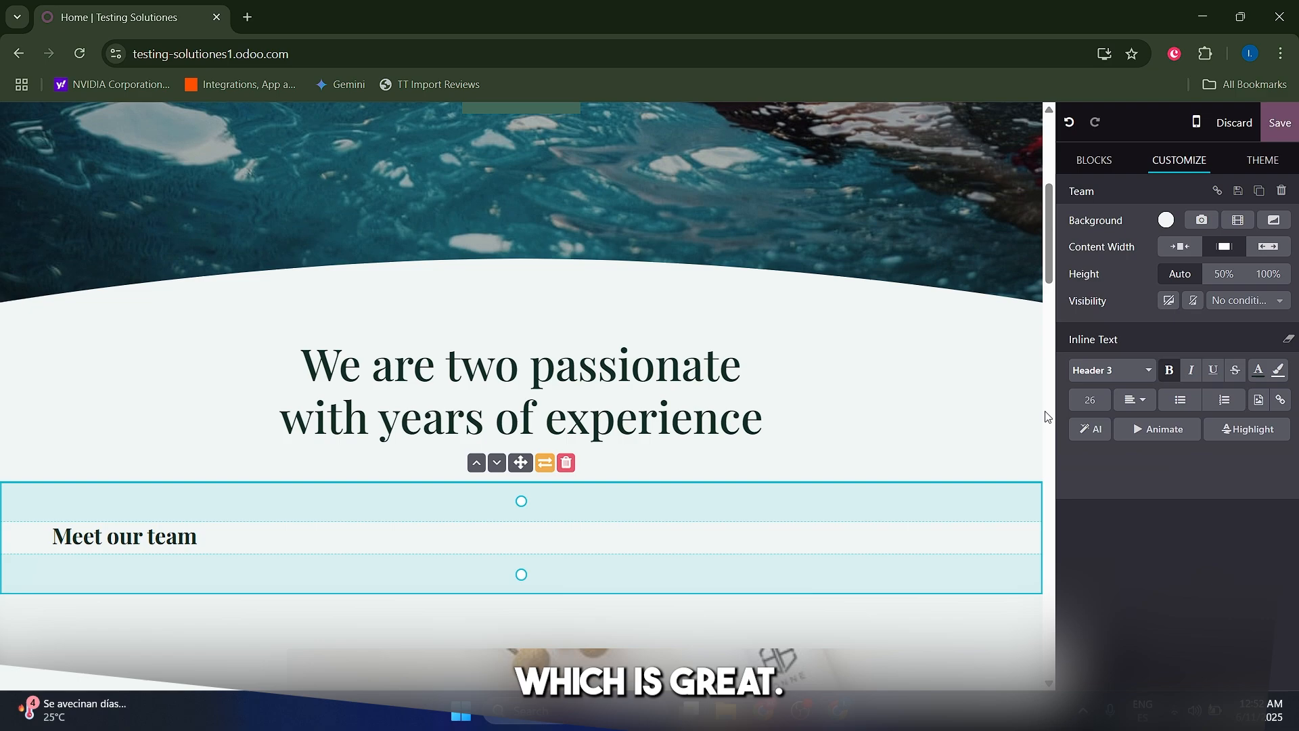
- Insert the dark "Get to know us" team grid from the People blocks below the "We are two passionate with years of experience" heading
scroll(704, 339, down, 4)
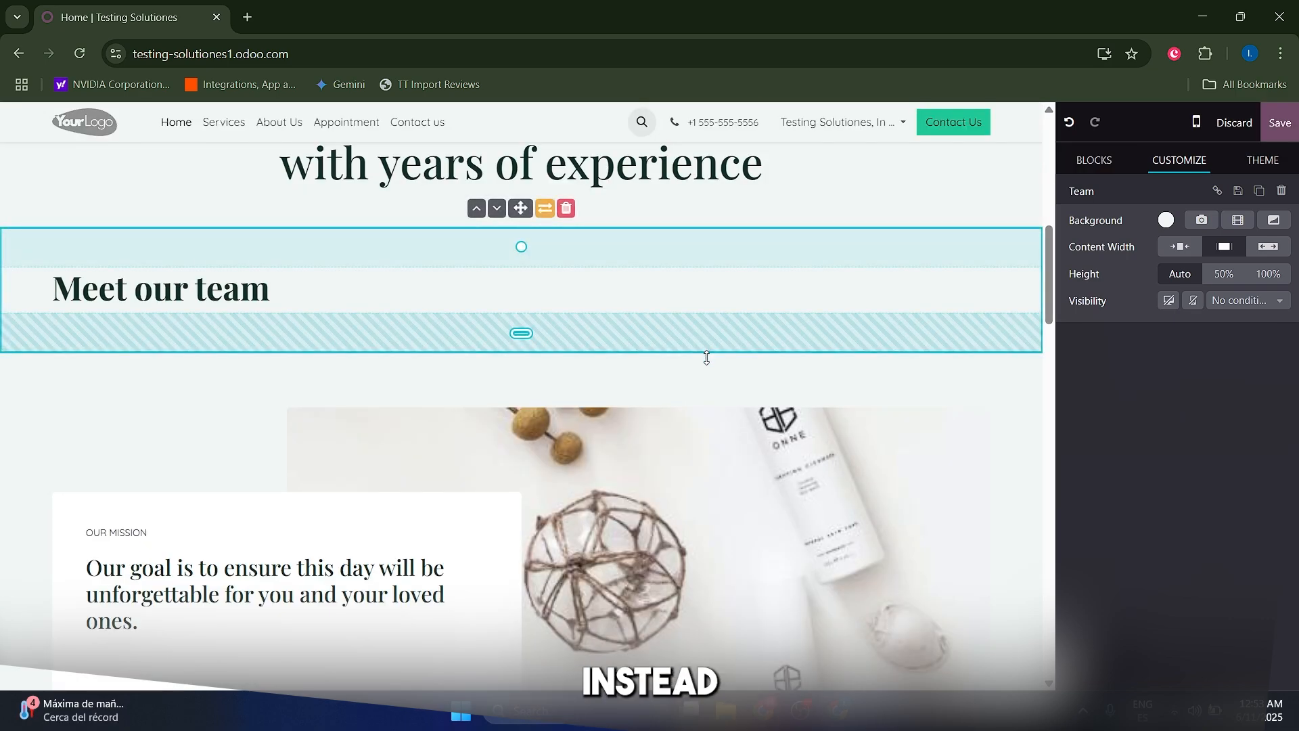
scroll(653, 489, up, 3)
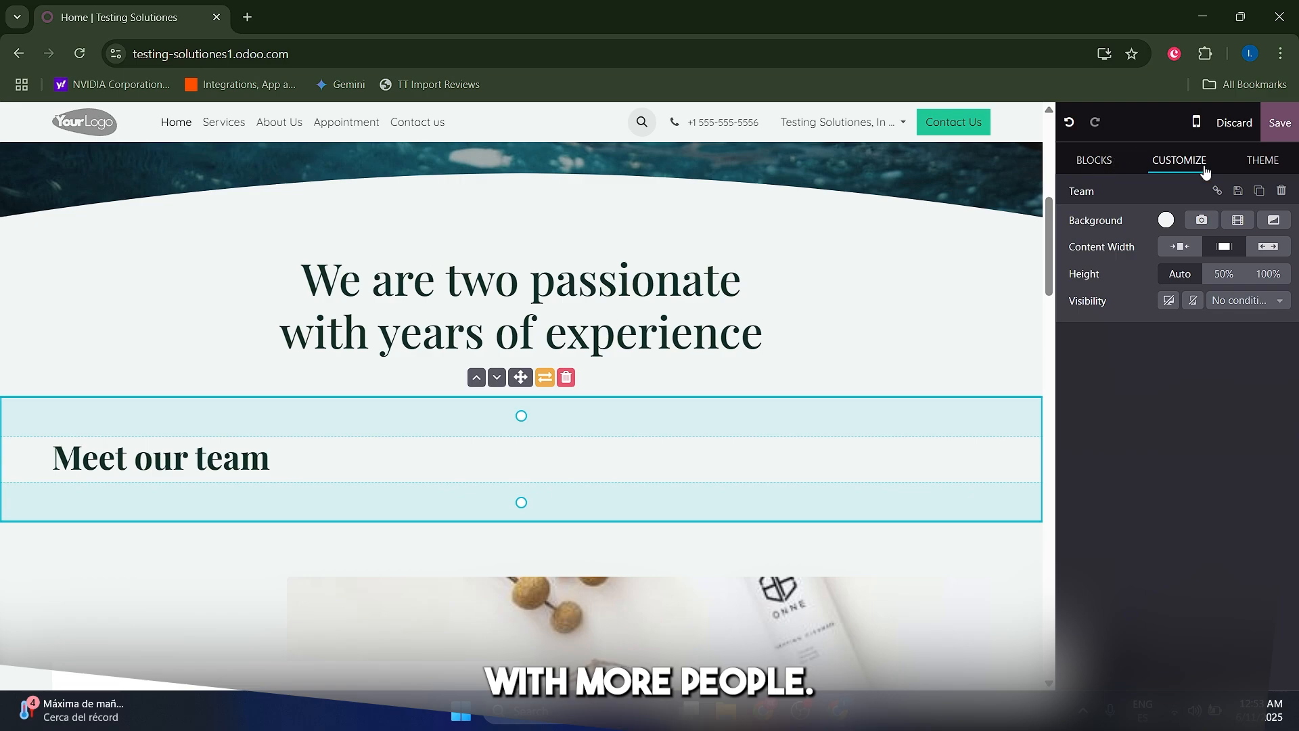
click(1103, 165)
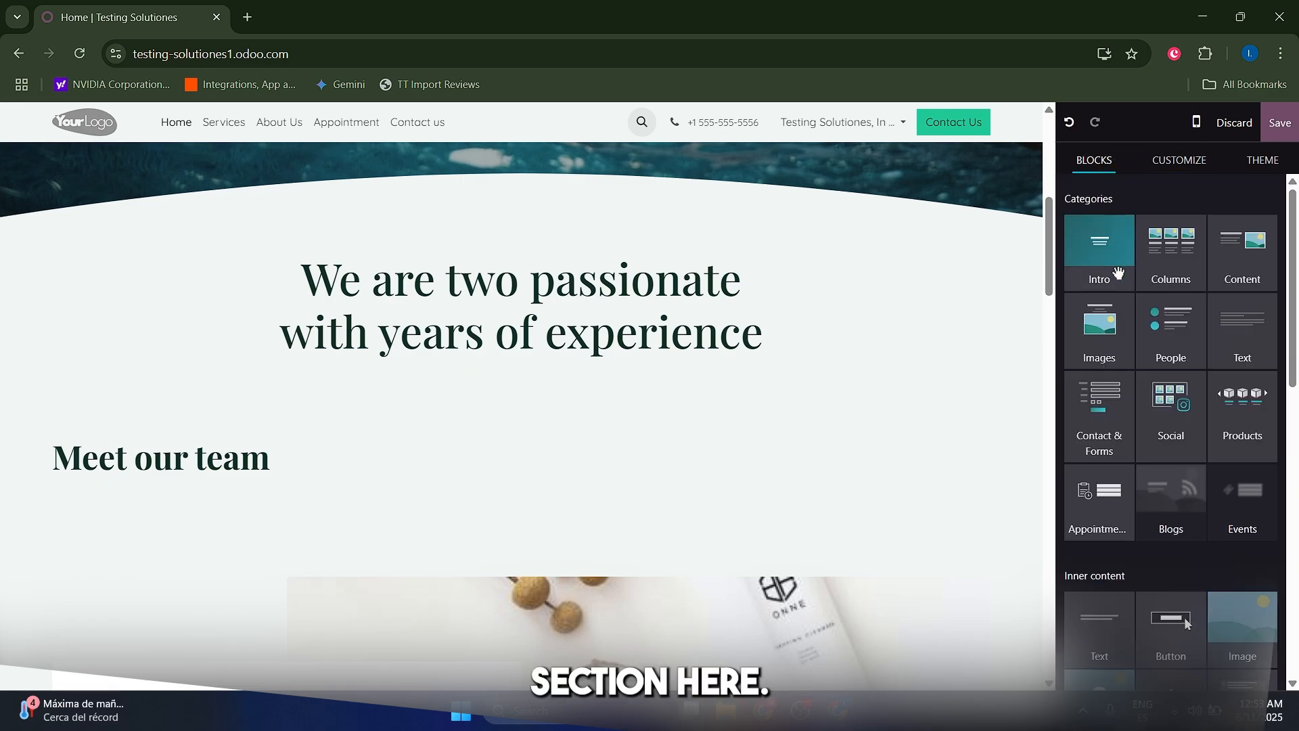
click(1168, 327)
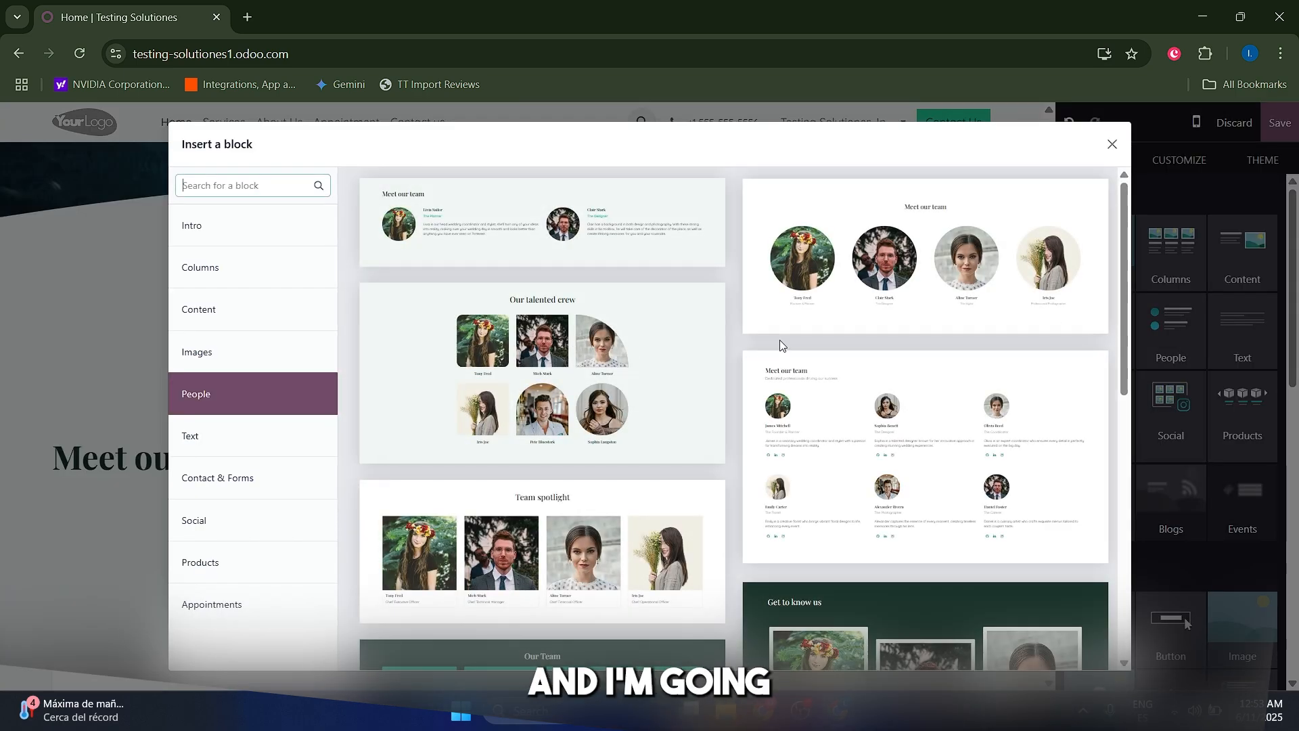
scroll(812, 339, down, 5)
scroll(873, 322, down, 2)
scroll(873, 325, up, 3)
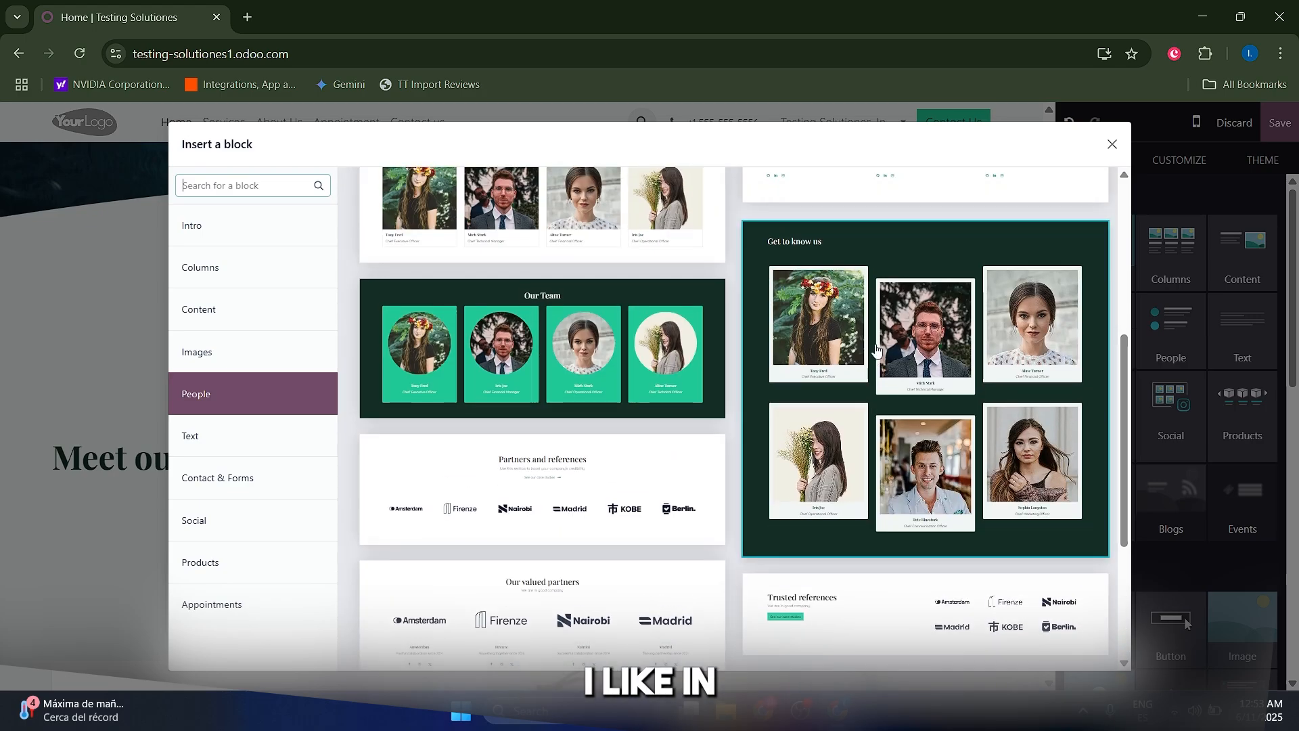
scroll(876, 356, down, 3)
scroll(866, 400, up, 5)
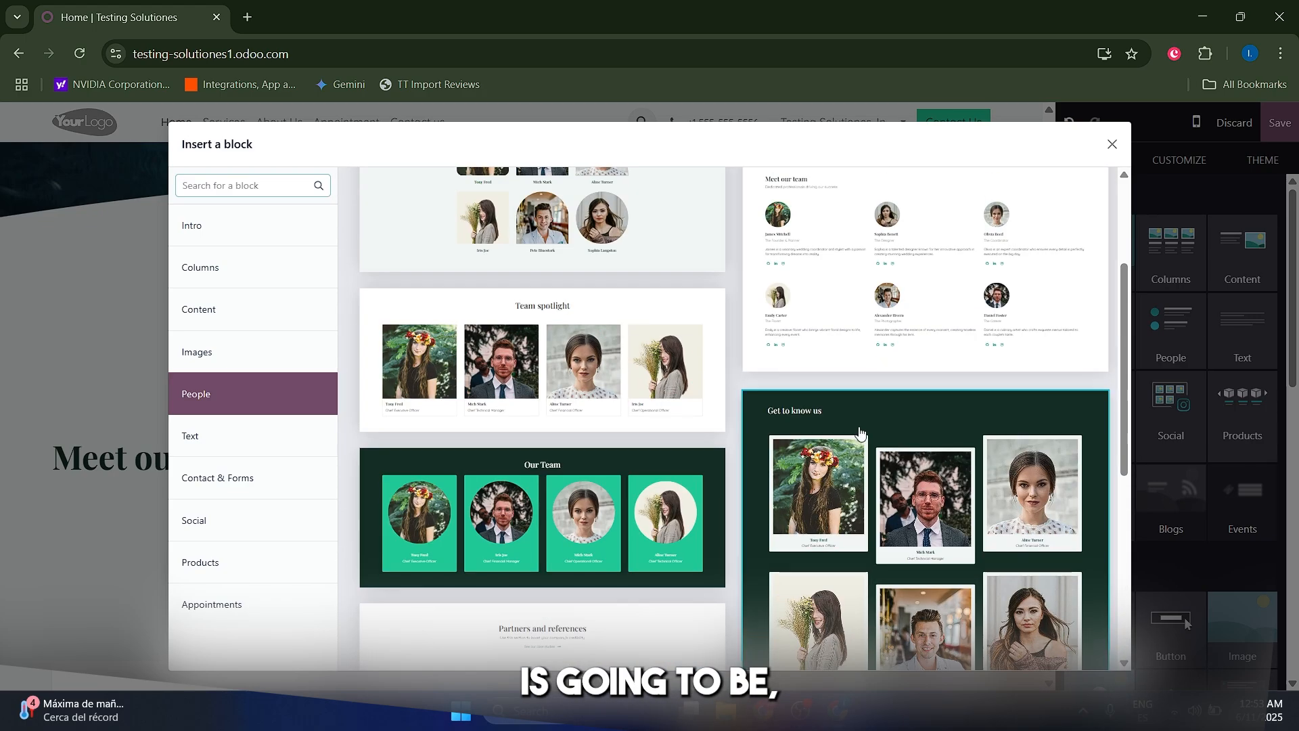
click(848, 476)
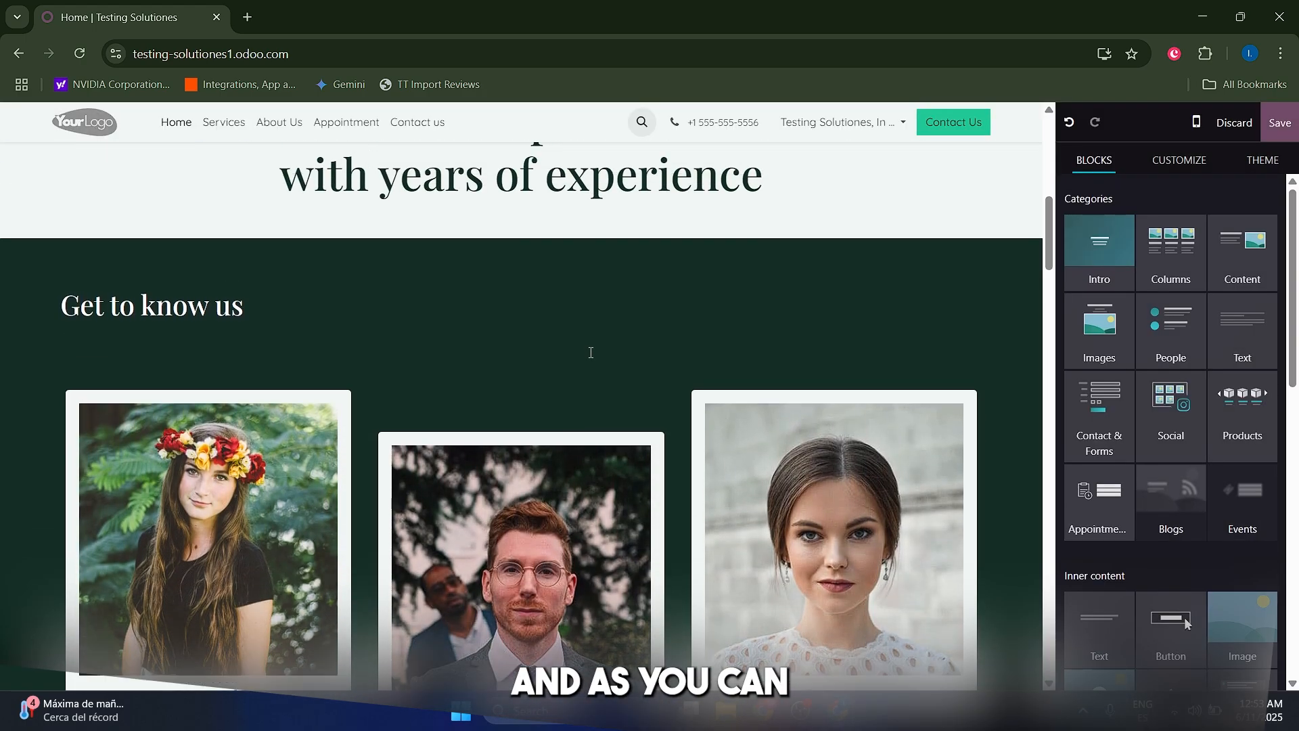
- Examine the member cards in the new "Get to know us" block and the customization options for their images
scroll(591, 352, up, 3)
scroll(592, 349, down, 10)
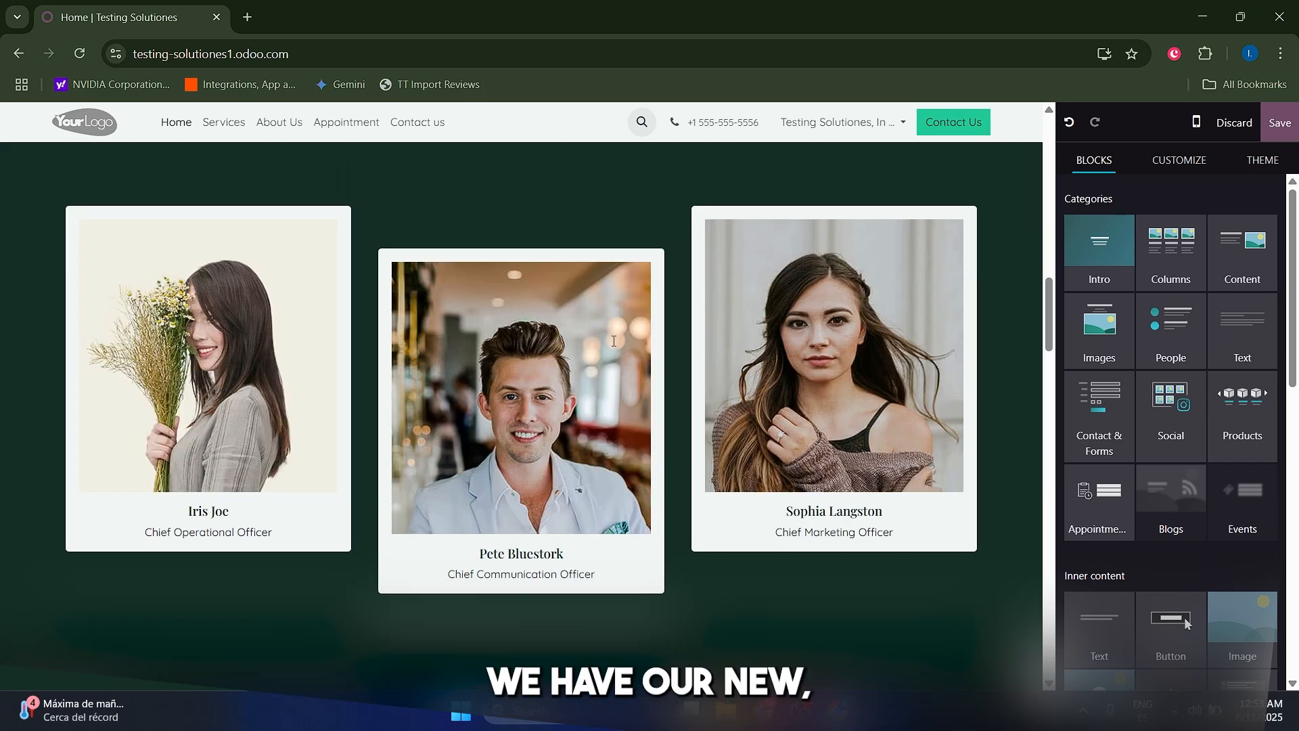
scroll(614, 341, up, 5)
scroll(661, 357, down, 5)
click(547, 425)
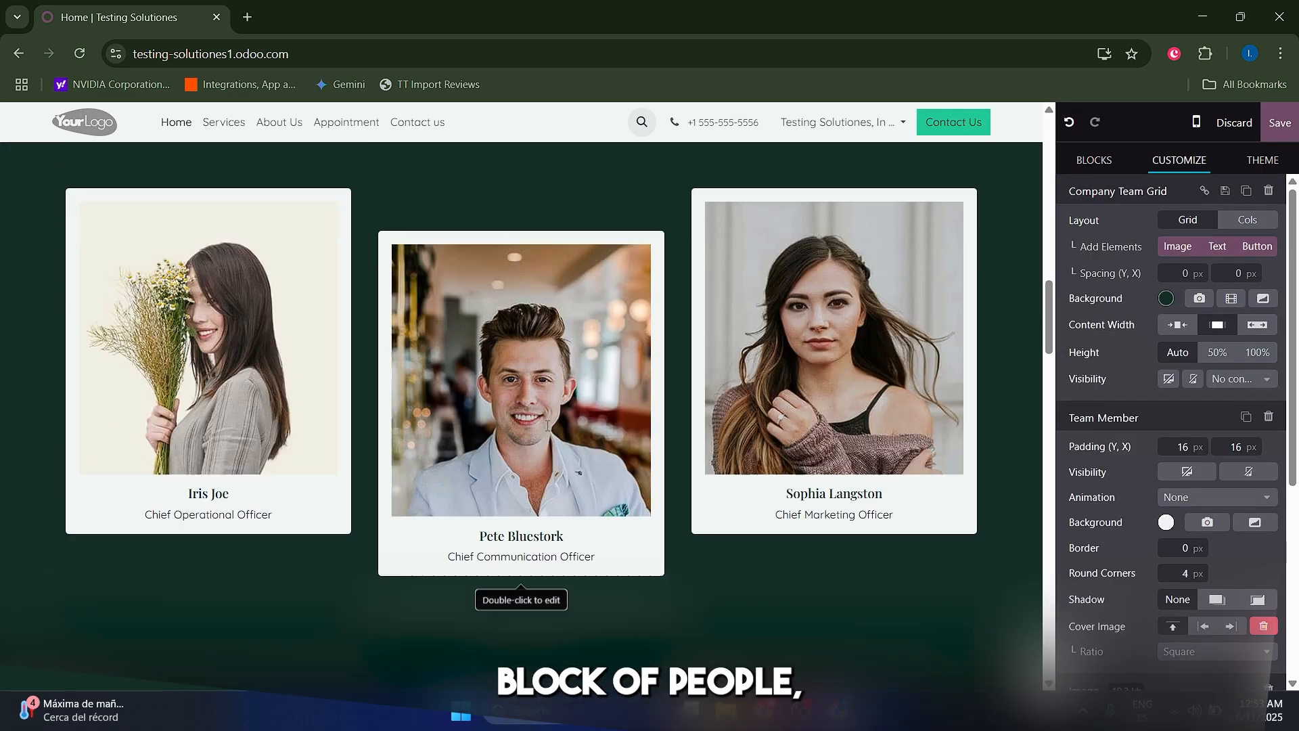
scroll(548, 425, down, 7)
scroll(548, 425, up, 7)
click(765, 406)
scroll(465, 446, up, 3)
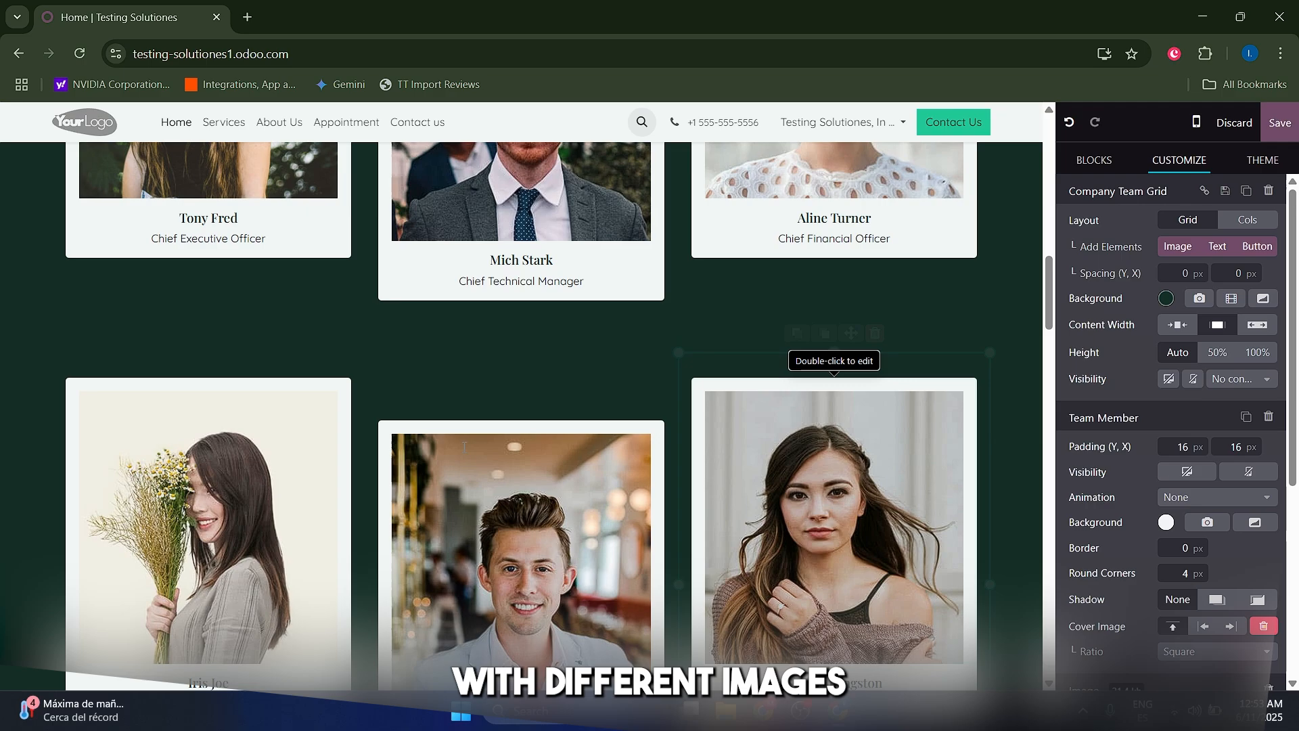
scroll(464, 446, down, 2)
scroll(464, 446, up, 5)
scroll(464, 446, down, 7)
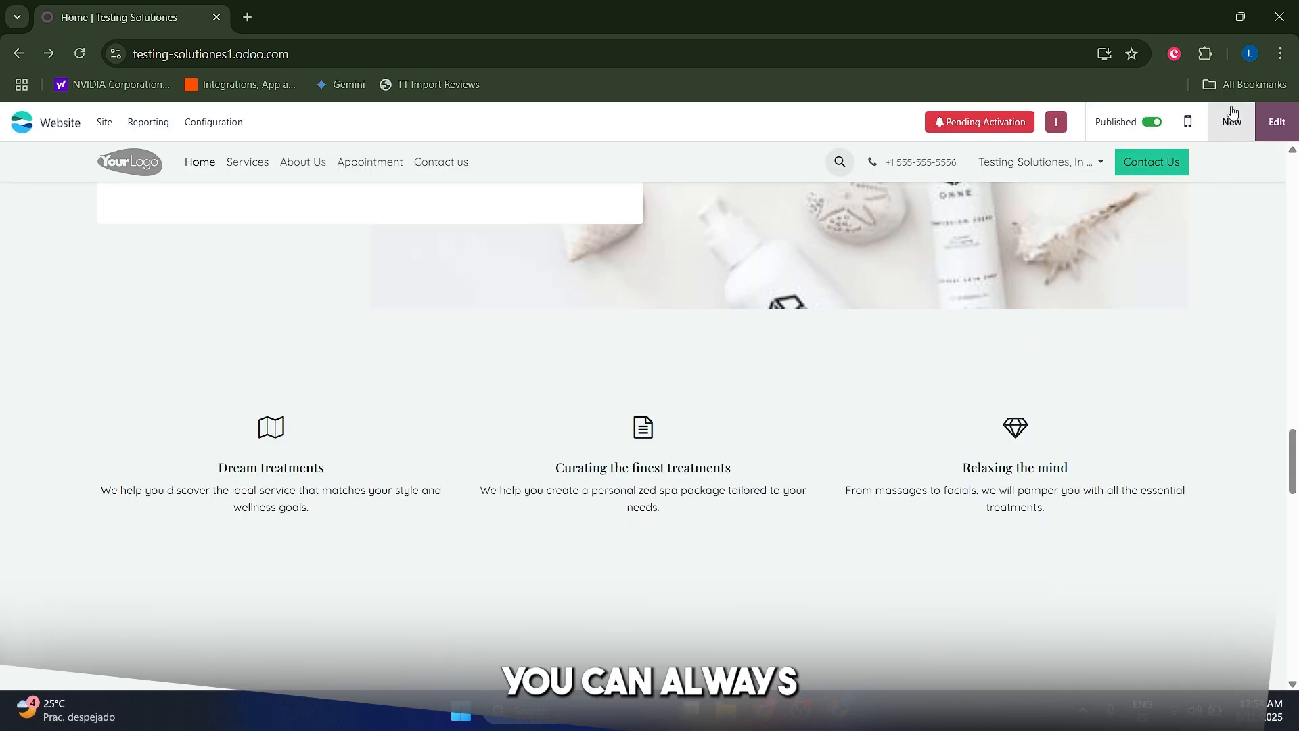
- View the types of new content that can be added to the site and close the overview without creating any
click(1225, 134)
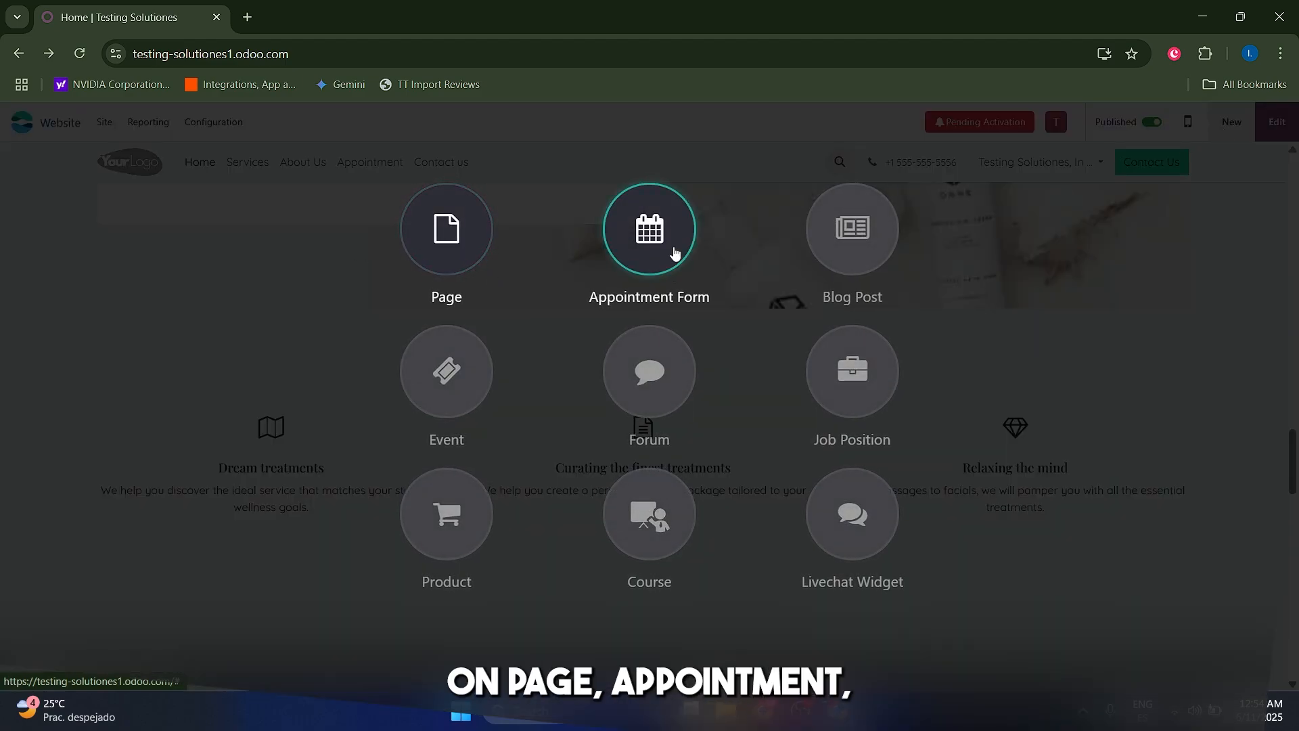
click(988, 387)
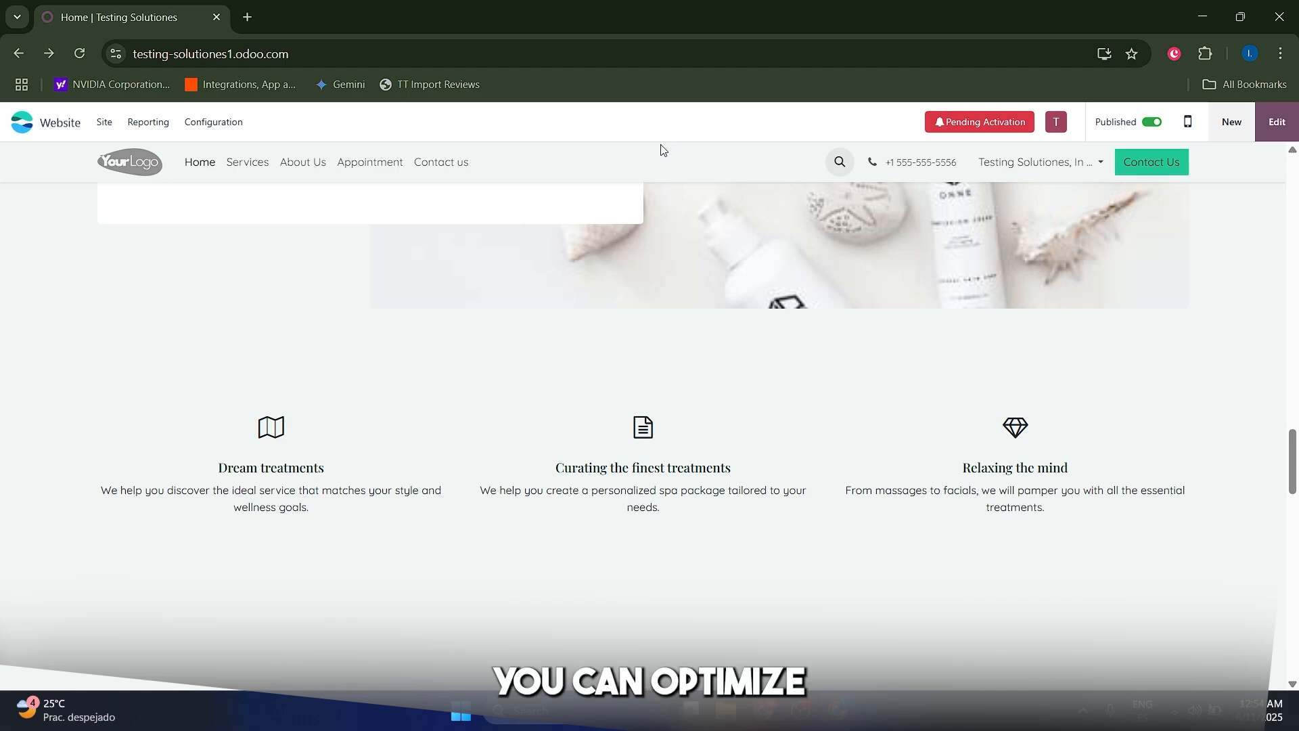
- Examine the homepage's SEO optimization settings, including the keyword content check and image descriptions, and save them without edits
click(105, 126)
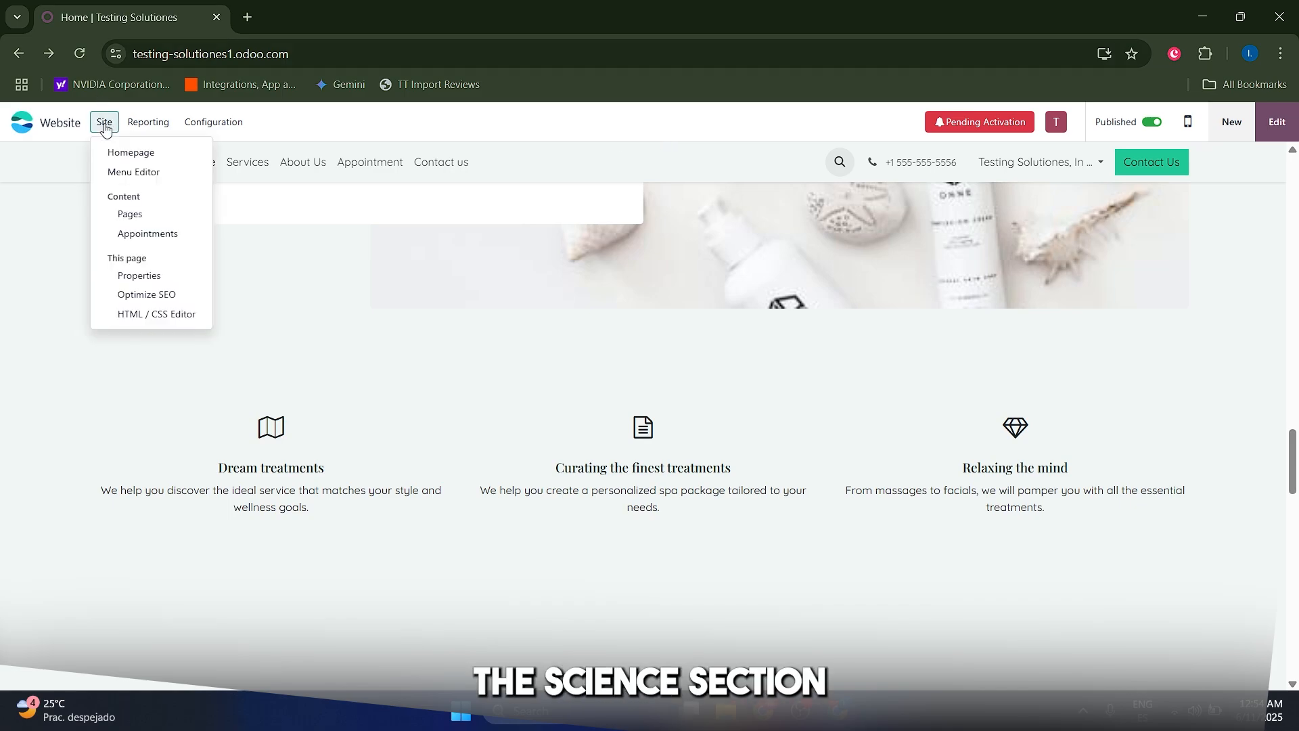
click(138, 296)
scroll(478, 310, down, 5)
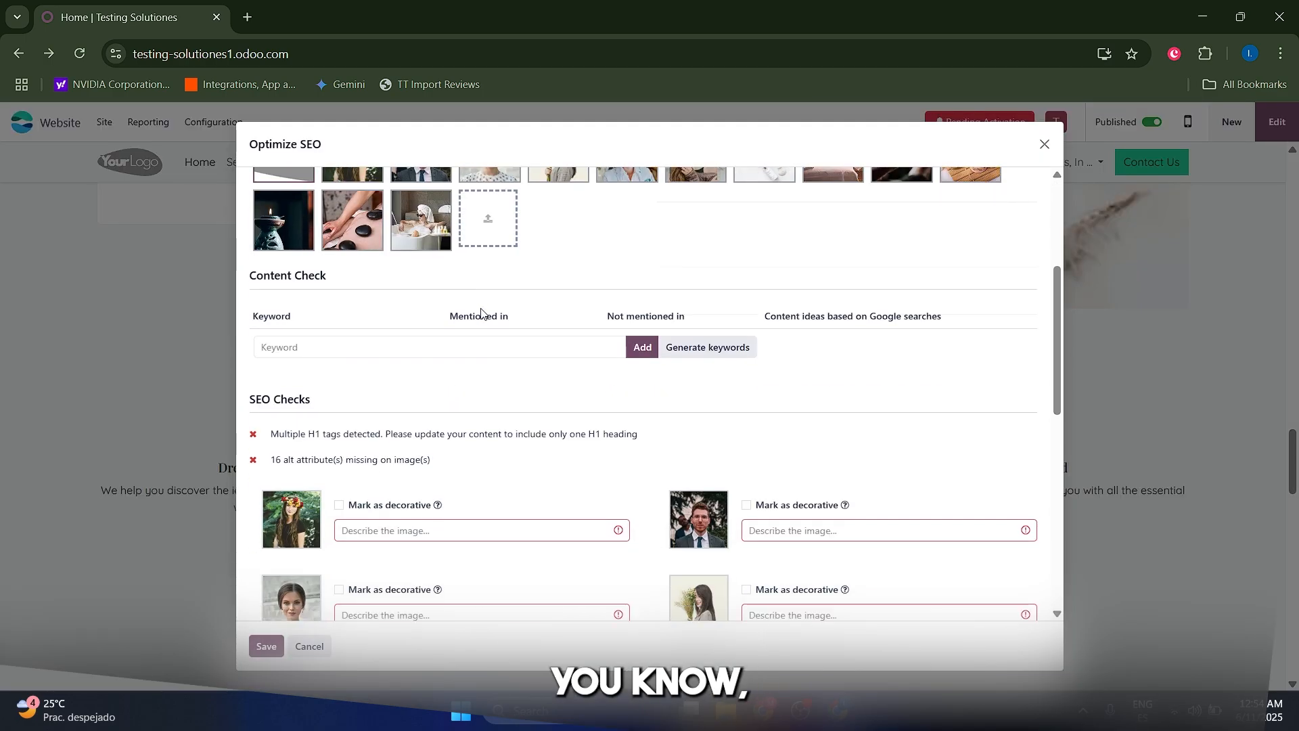
scroll(737, 347, down, 8)
scroll(496, 406, up, 6)
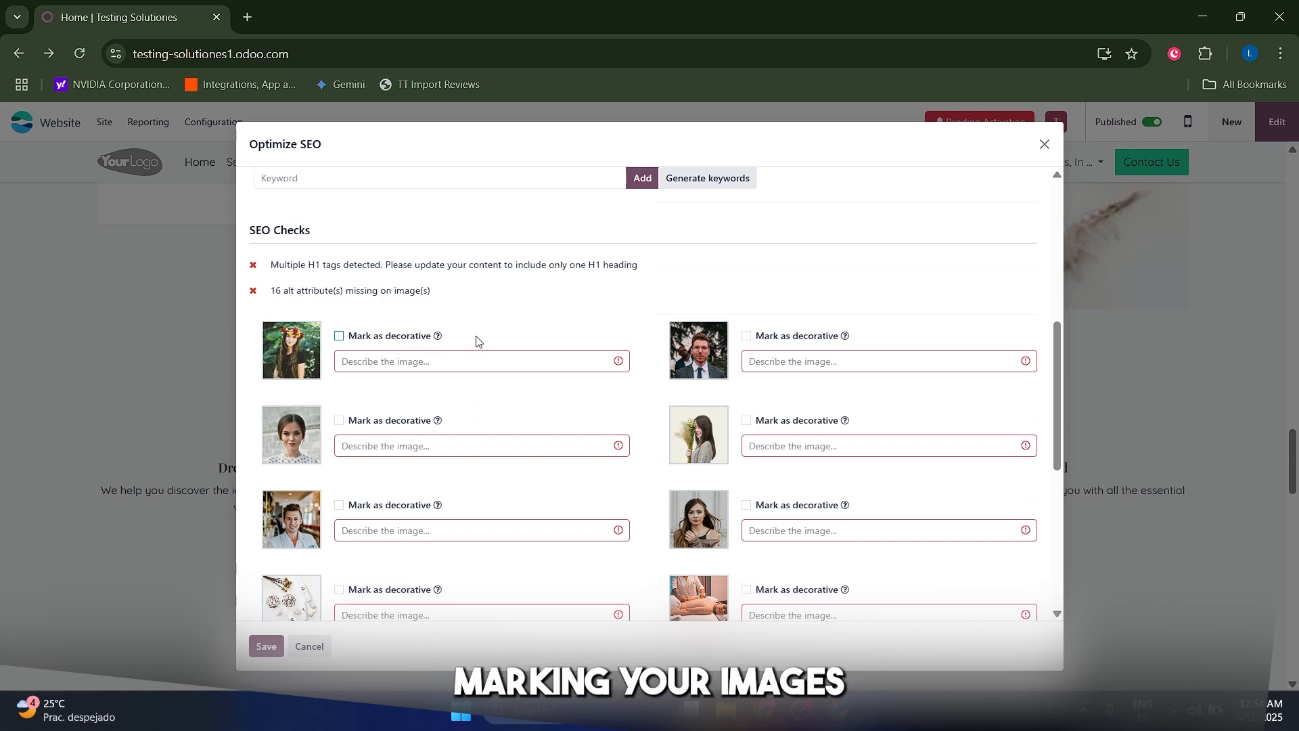
scroll(500, 359, down, 6)
scroll(575, 395, up, 9)
scroll(623, 417, down, 3)
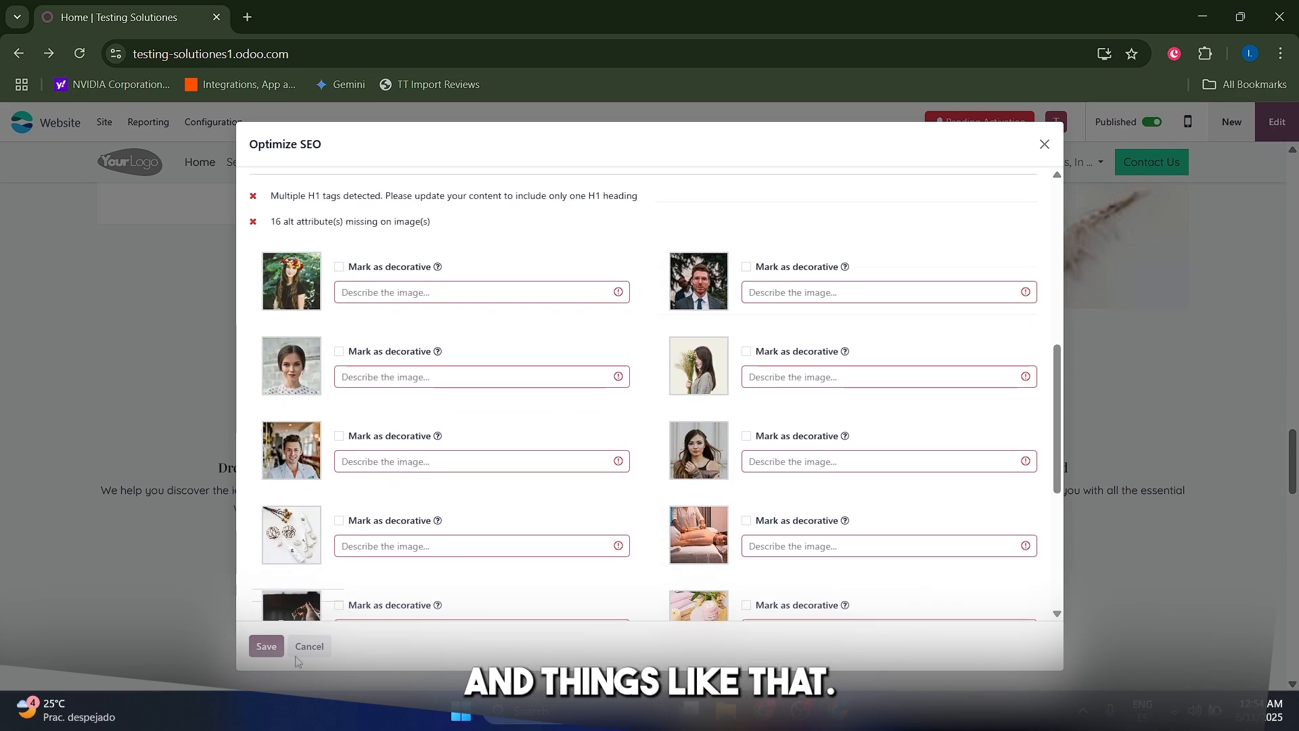
click(266, 646)
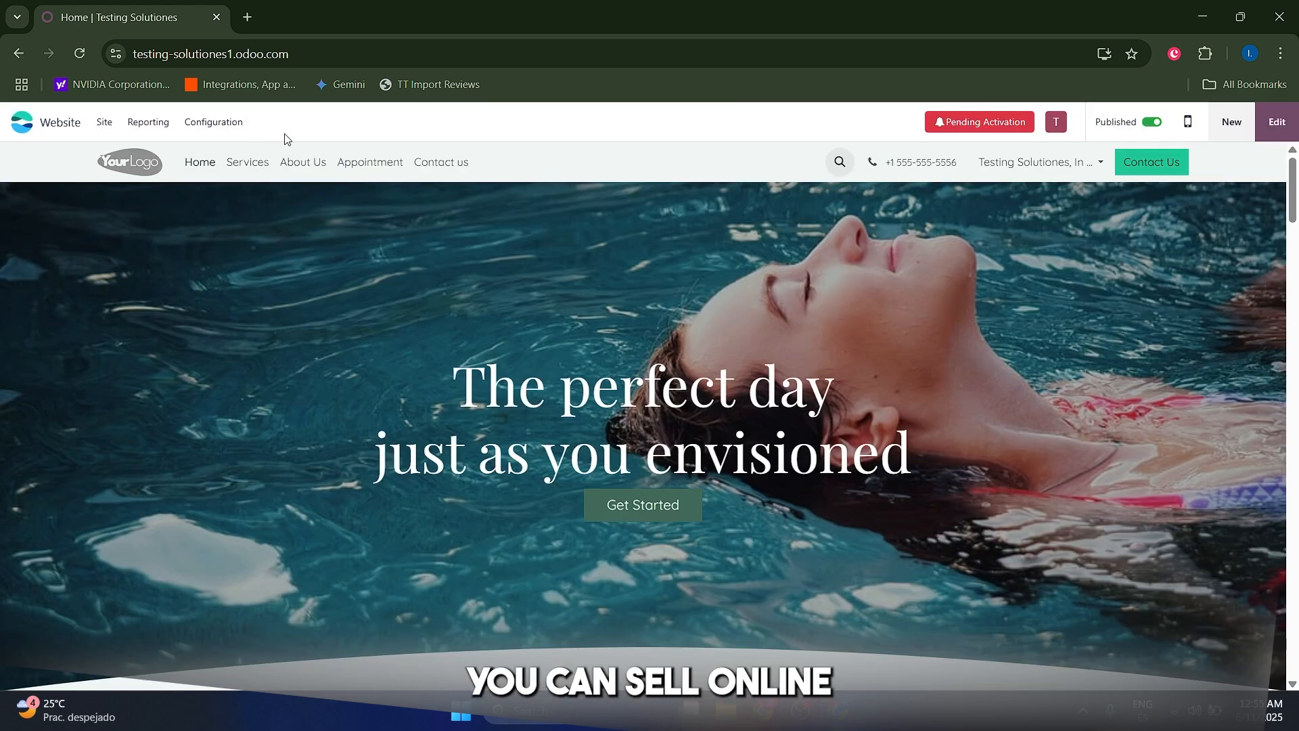
- Try to install the eCommerce app from the website's app catalogue, agreeing to the pricing plan modification
click(233, 128)
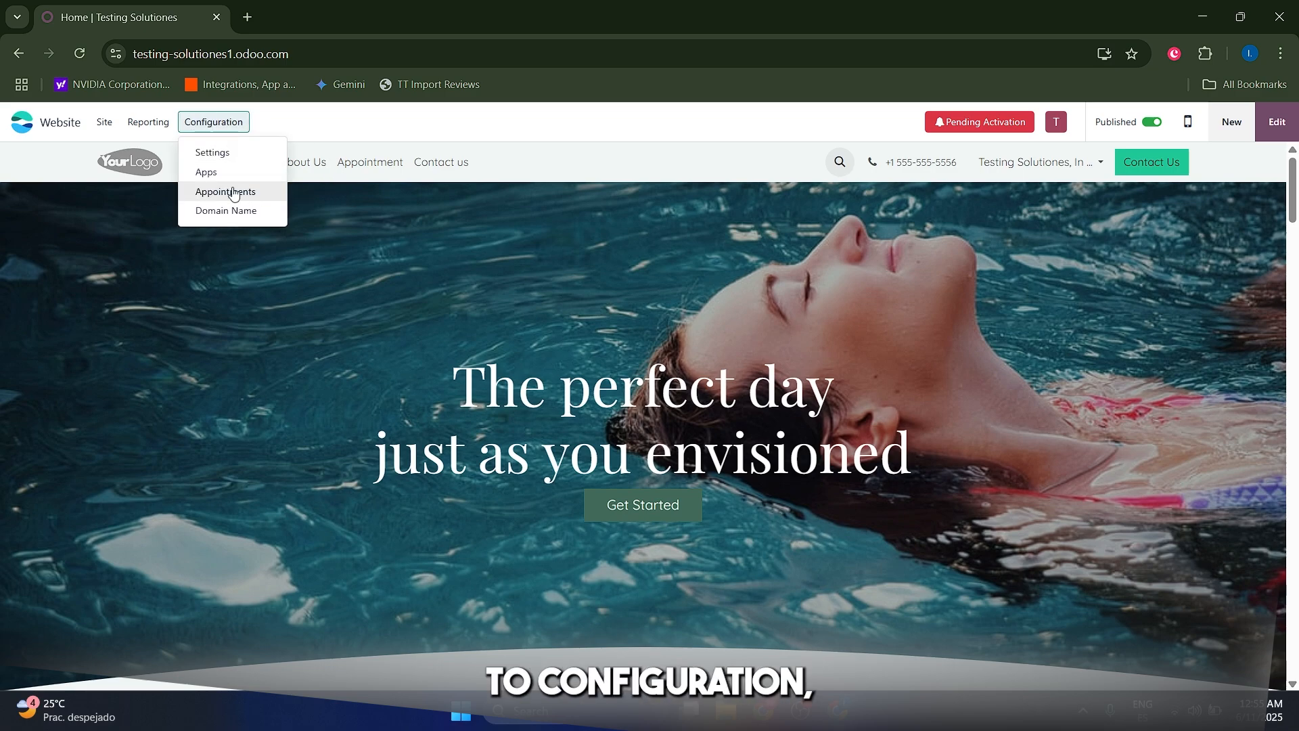
click(227, 176)
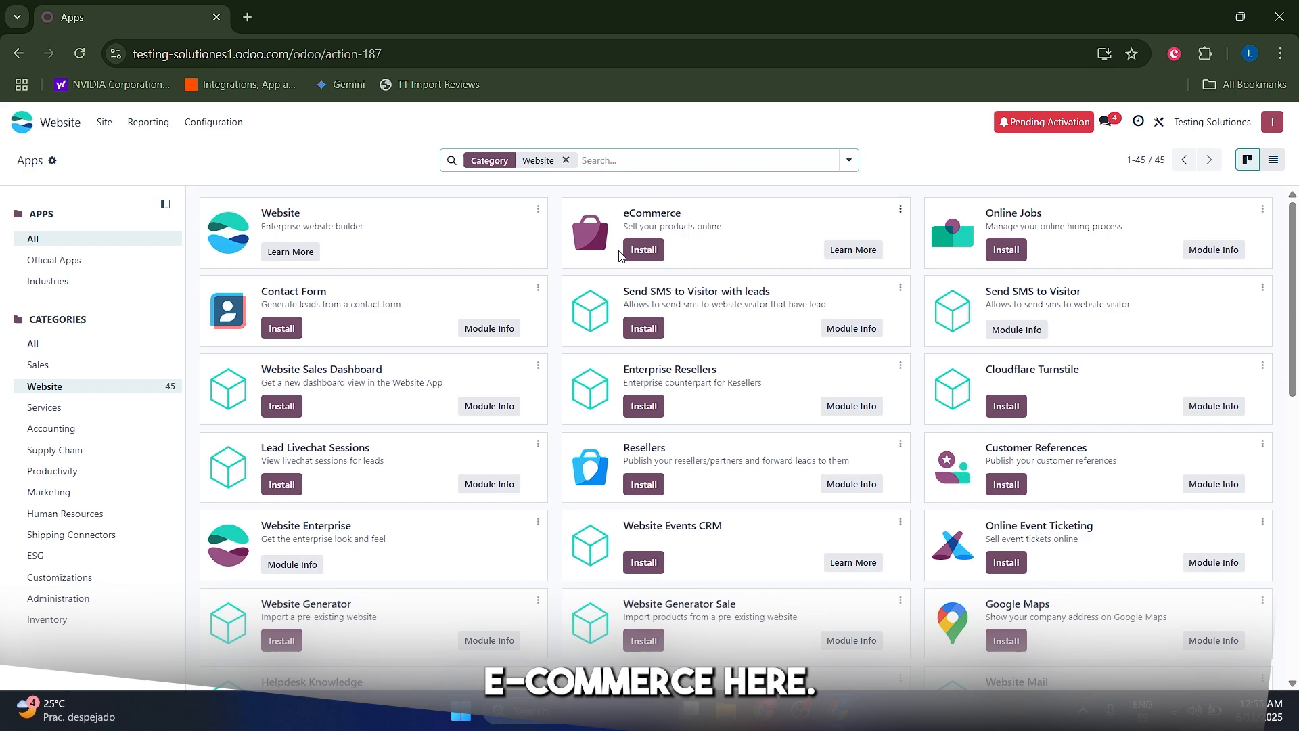
click(636, 252)
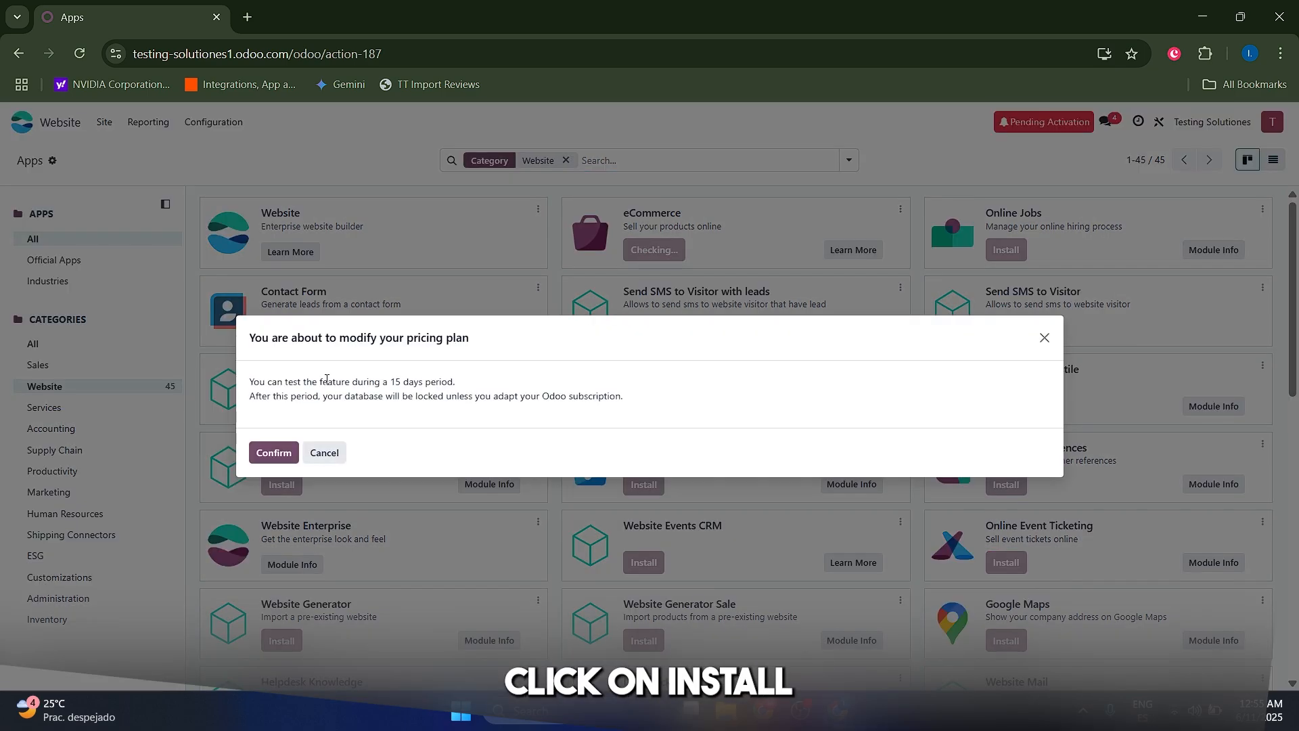
click(274, 452)
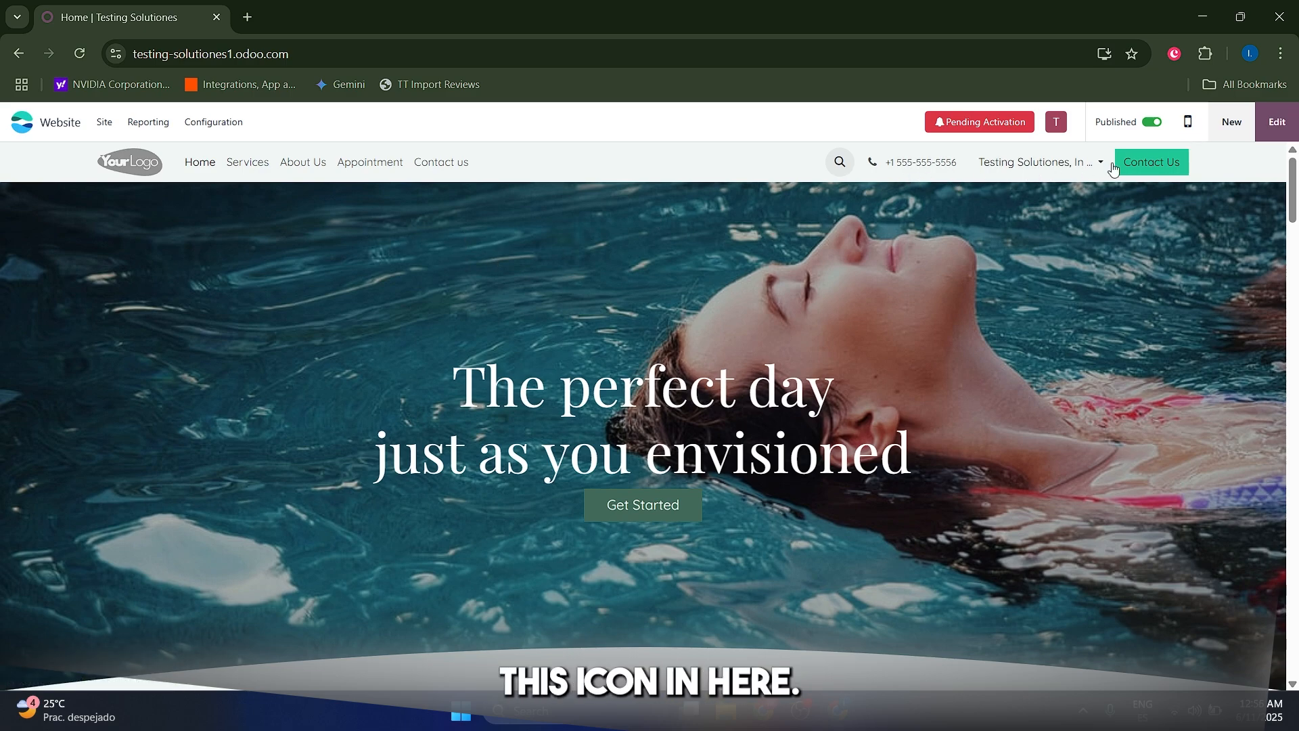
- Preview the homepage in the mobile layout down through the team cards, and return to the overview of installed apps
click(1187, 123)
scroll(686, 383, down, 15)
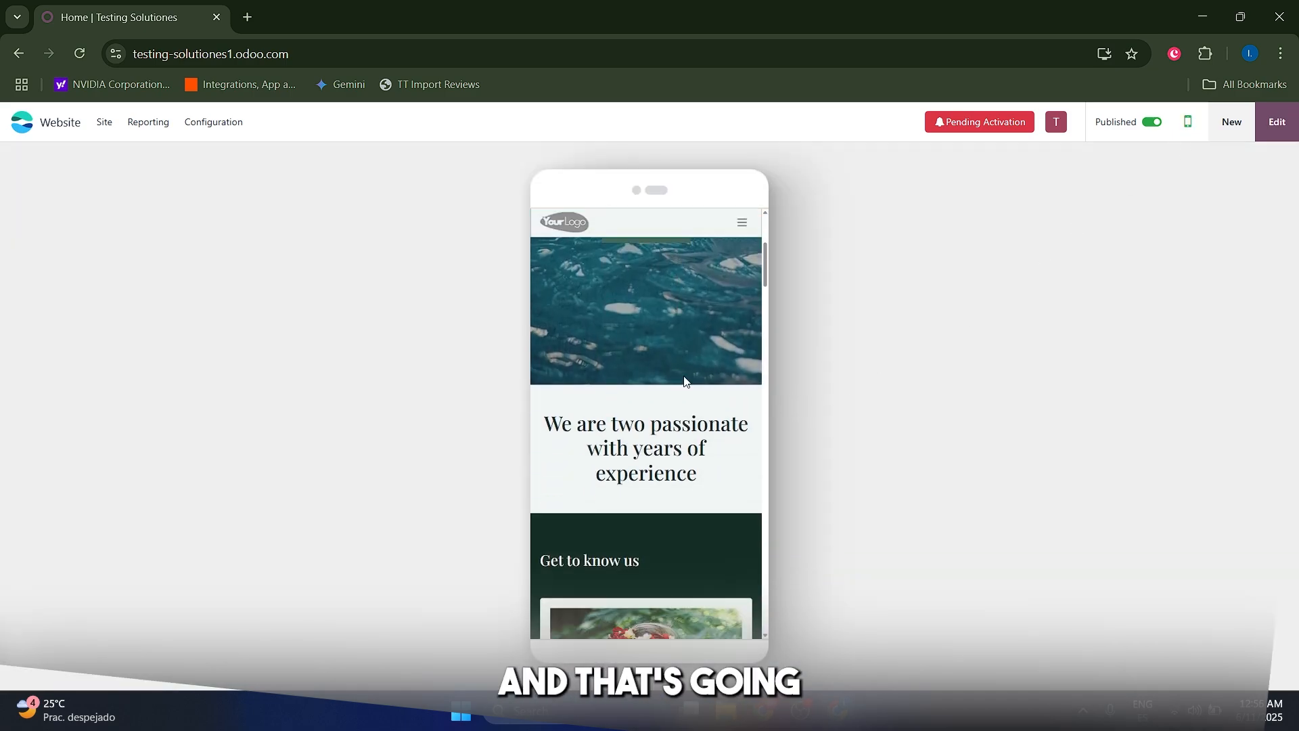
scroll(686, 382, down, 8)
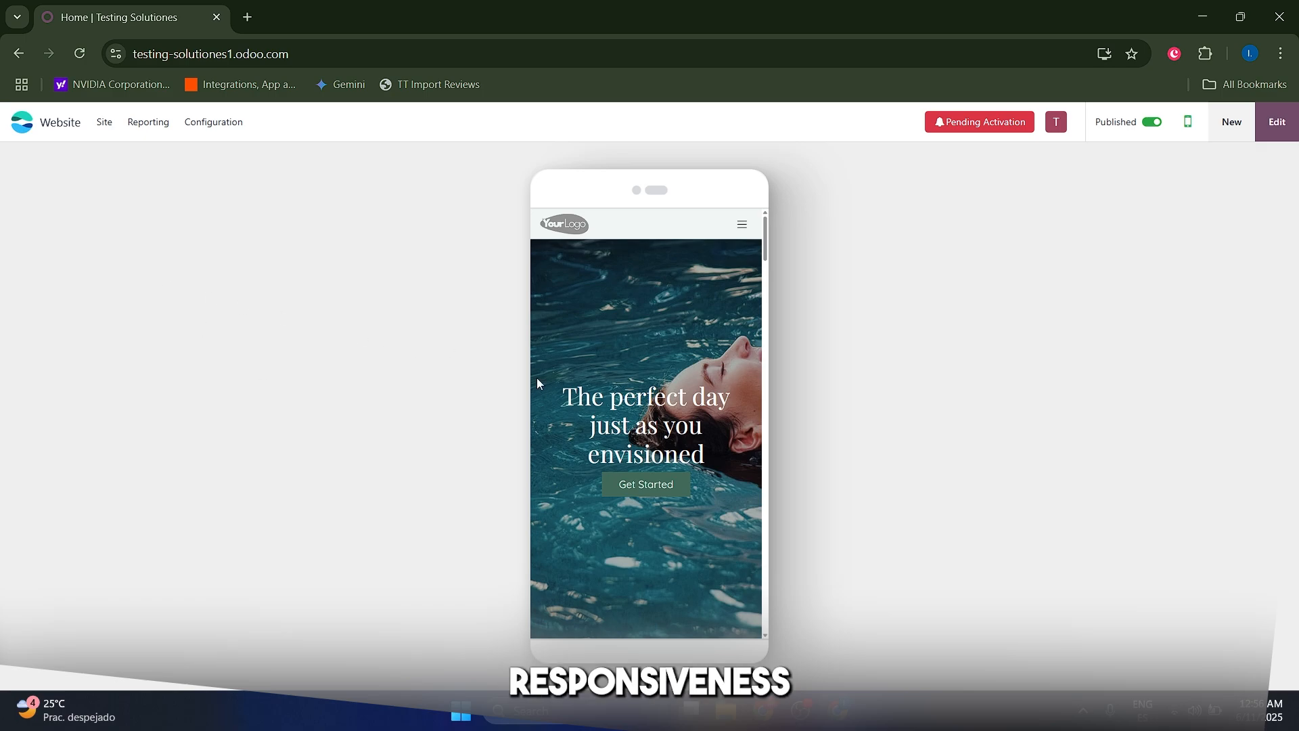
scroll(541, 383, down, 10)
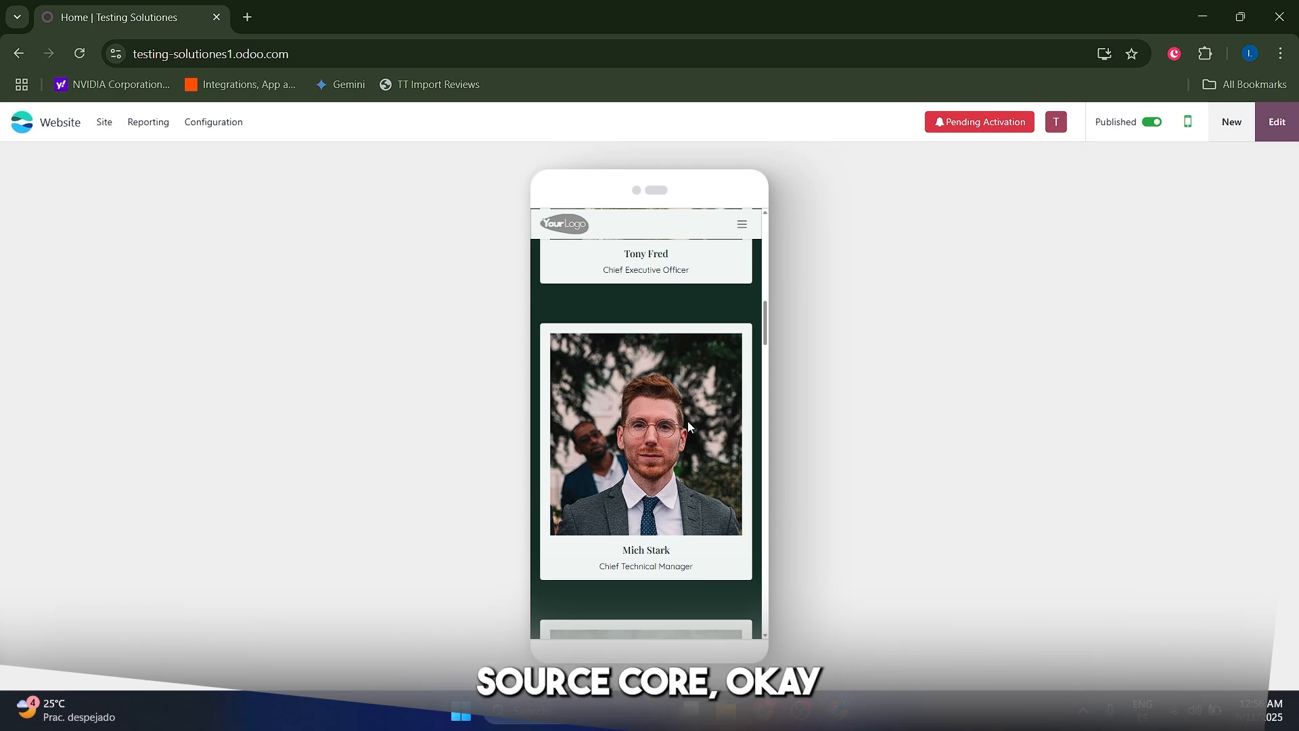
scroll(684, 400, down, 5)
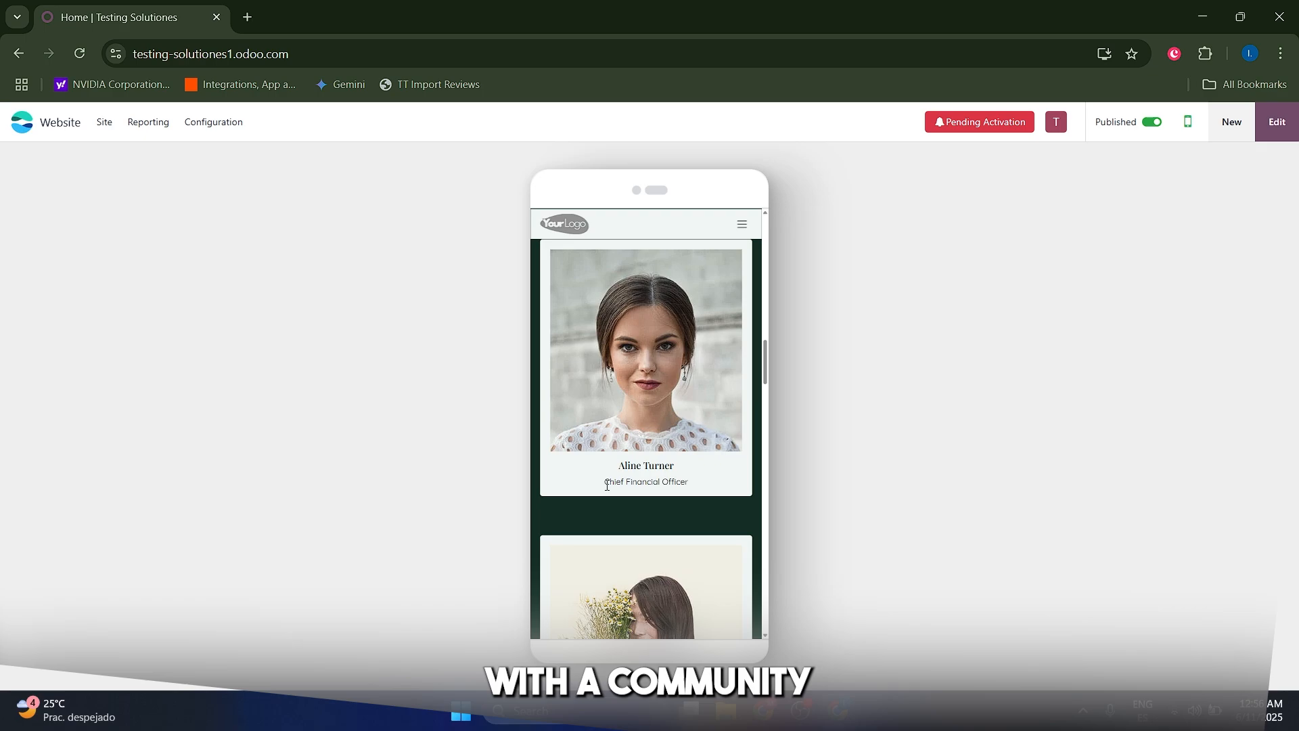
click(64, 123)
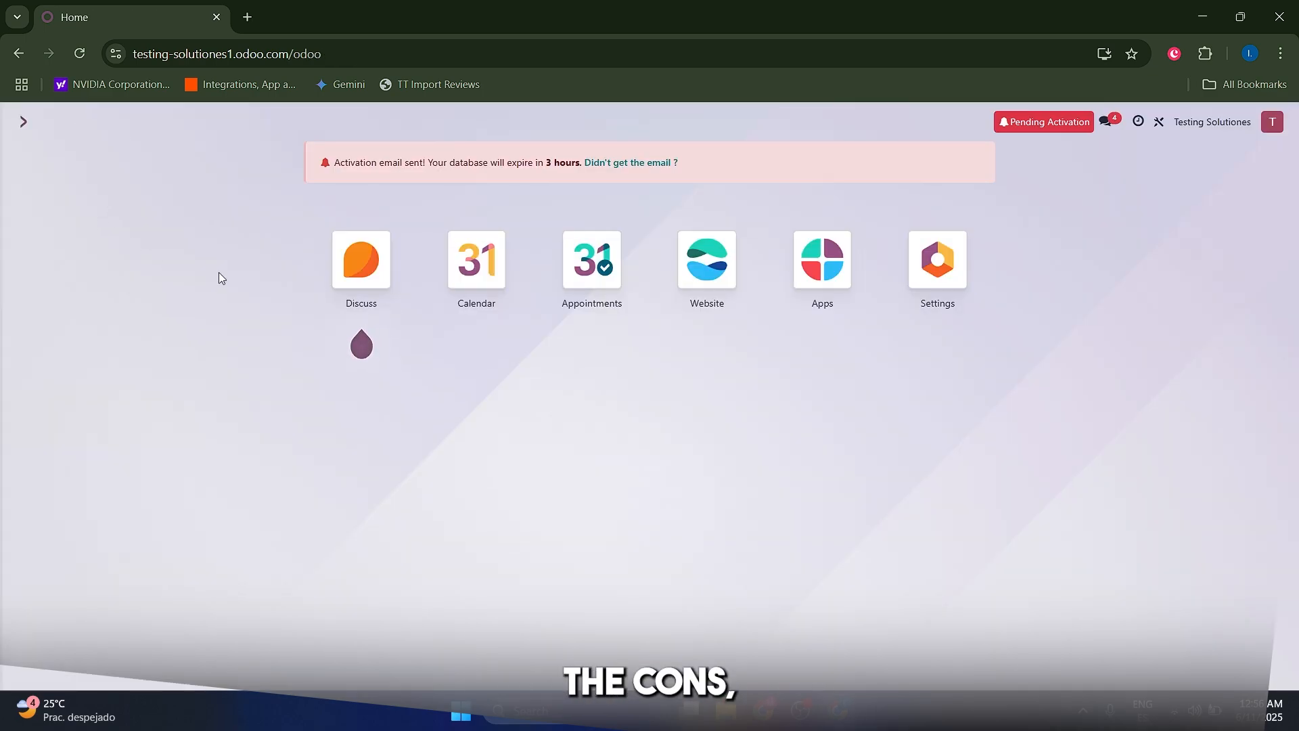